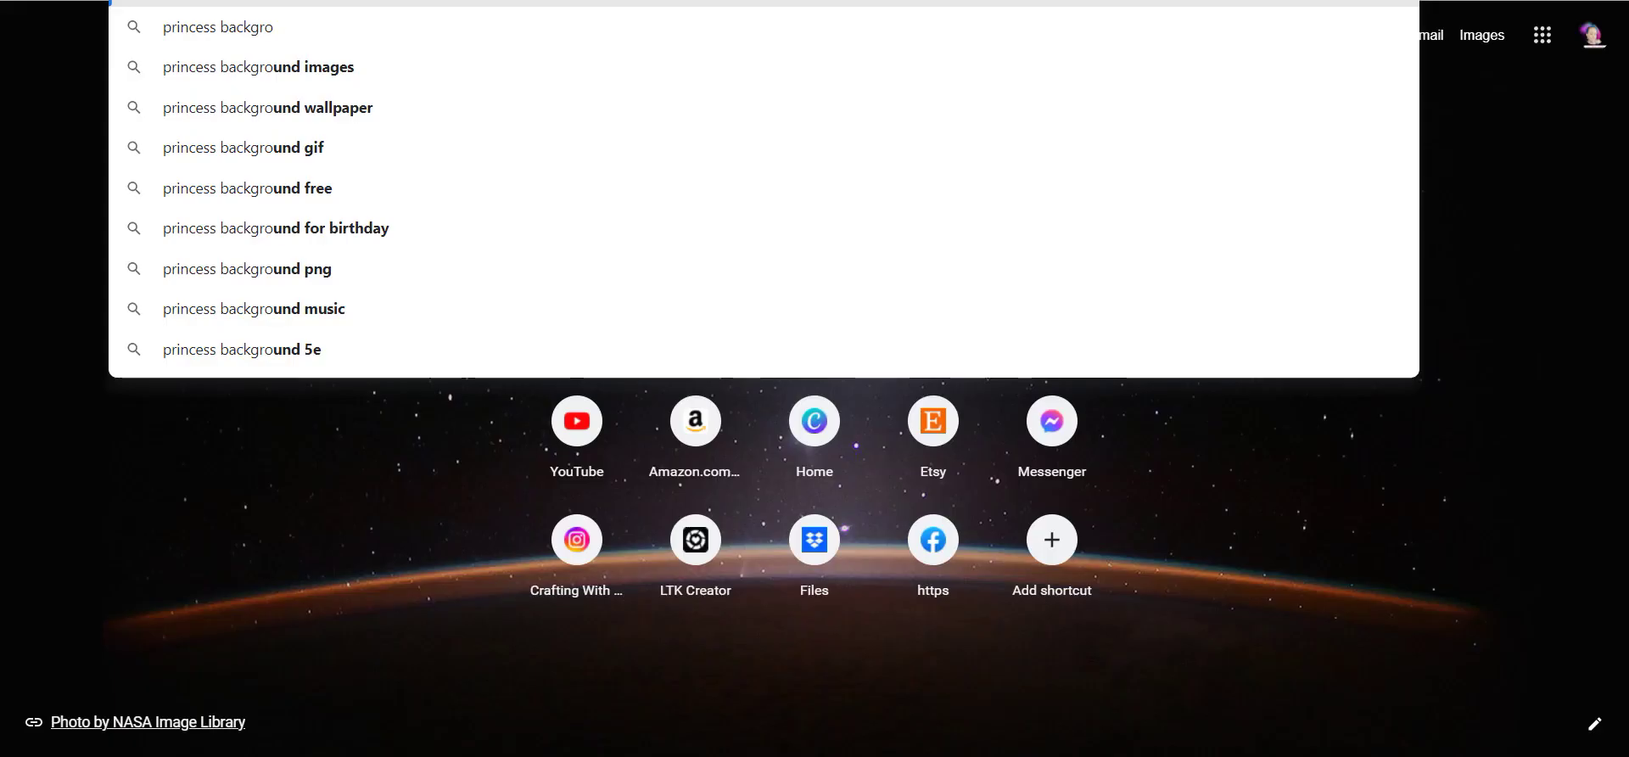
Search Google for "princess background" and copy the licensable pink-and-blue sparkle image from the image results.
{"action": "type", "text": "und"}
{"action": "key", "text": "Return"}
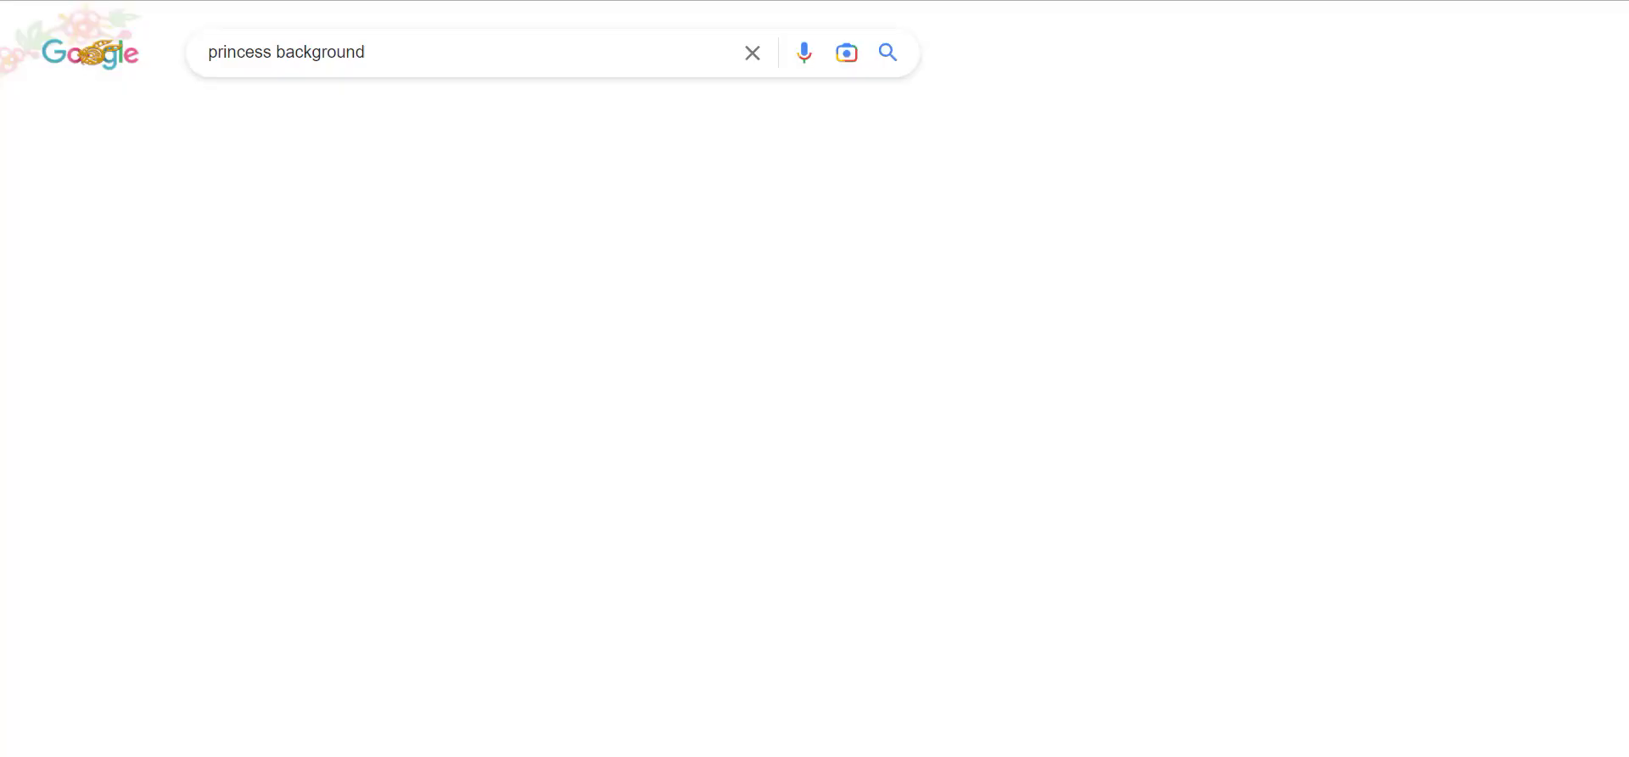
{"action": "scroll", "coordinate": [448, 299], "scroll_direction": "down", "scroll_amount": 3}
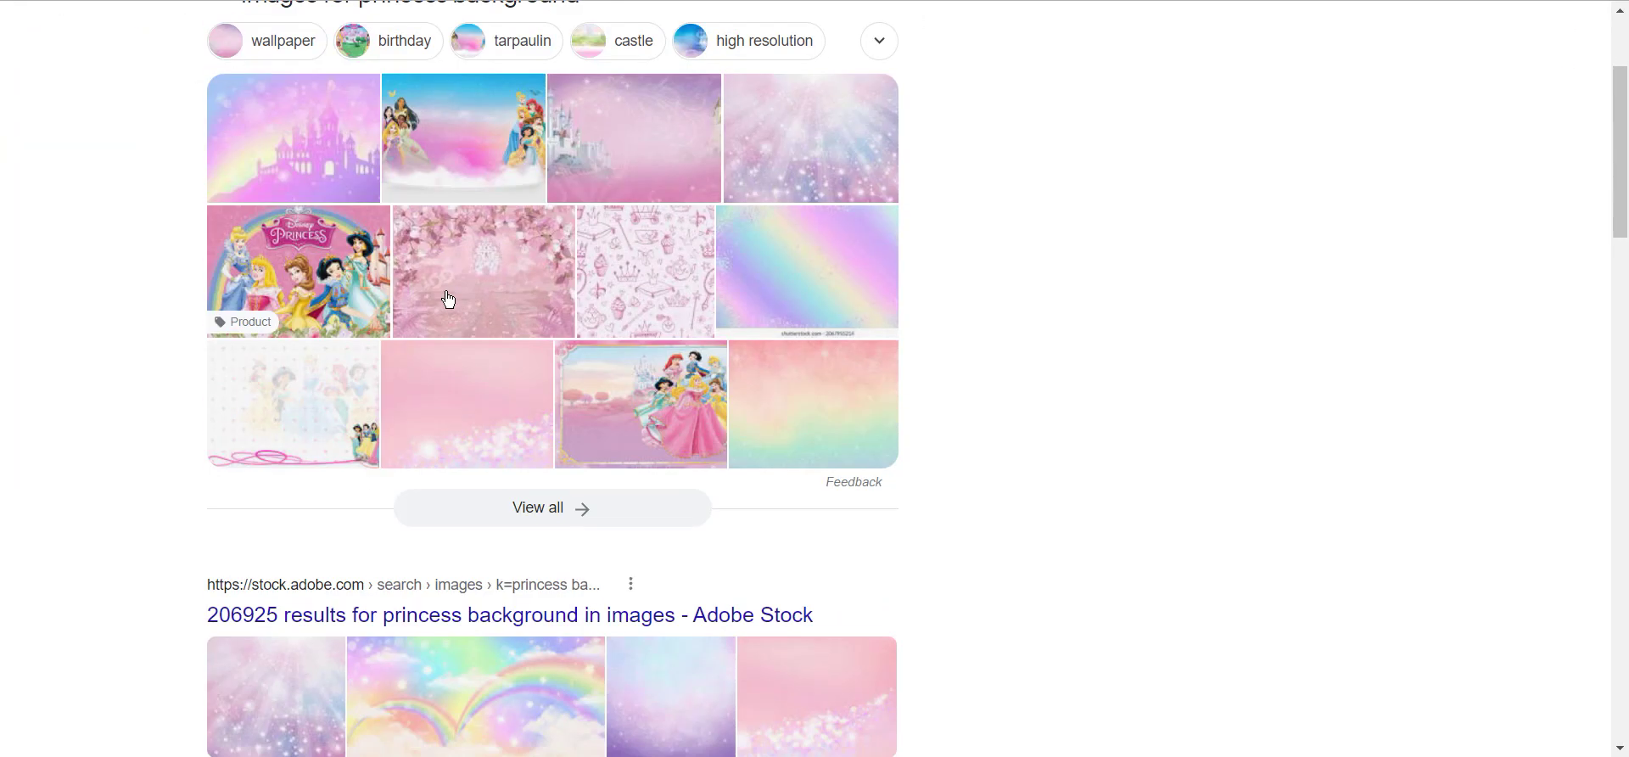
{"action": "scroll", "coordinate": [448, 299], "scroll_direction": "down", "scroll_amount": 4}
{"action": "scroll", "coordinate": [469, 367], "scroll_direction": "up", "scroll_amount": 5}
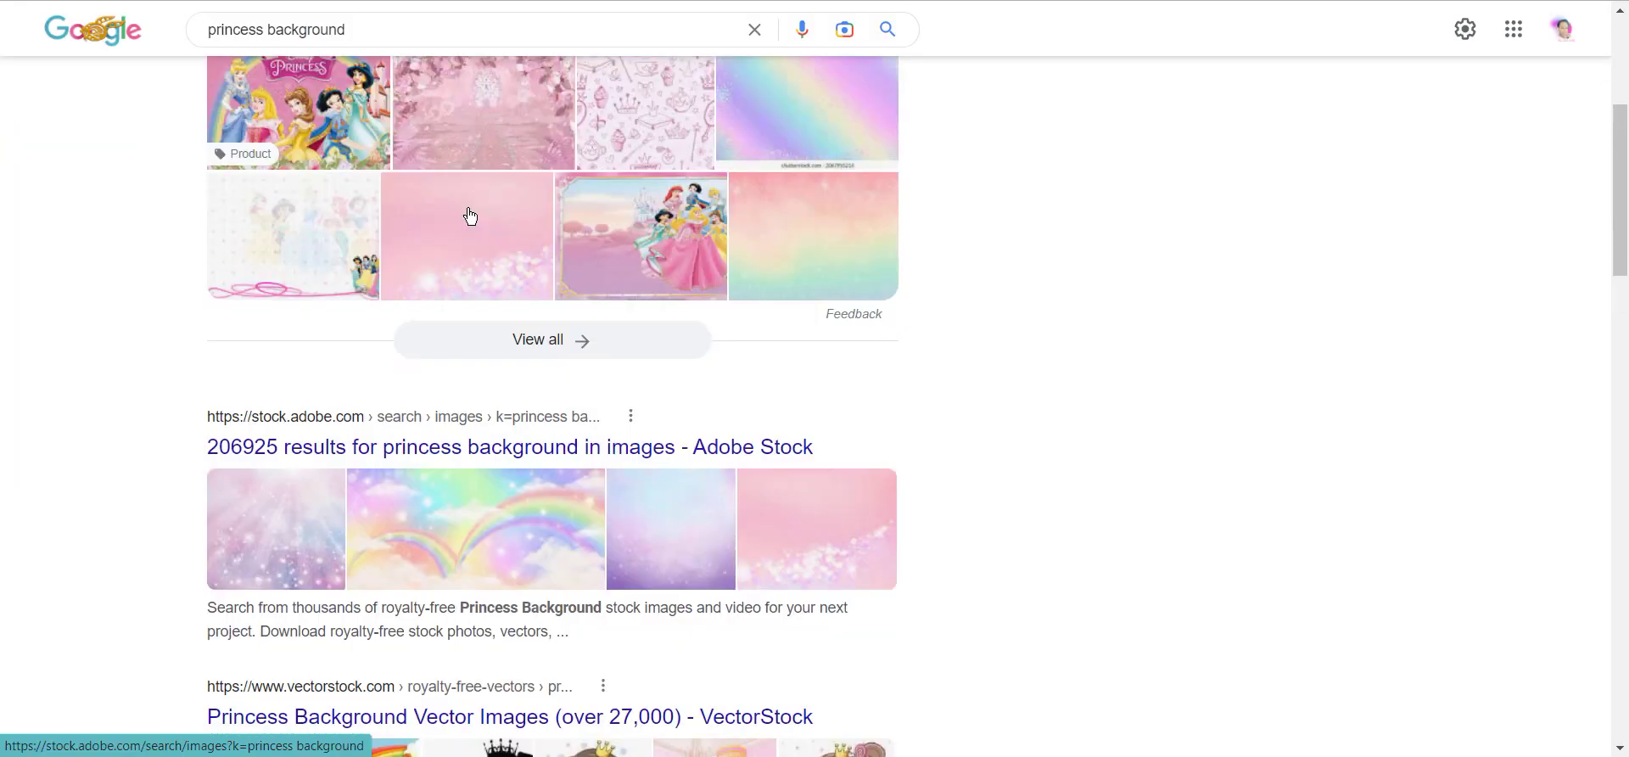
{"action": "left_click", "coordinate": [570, 613]}
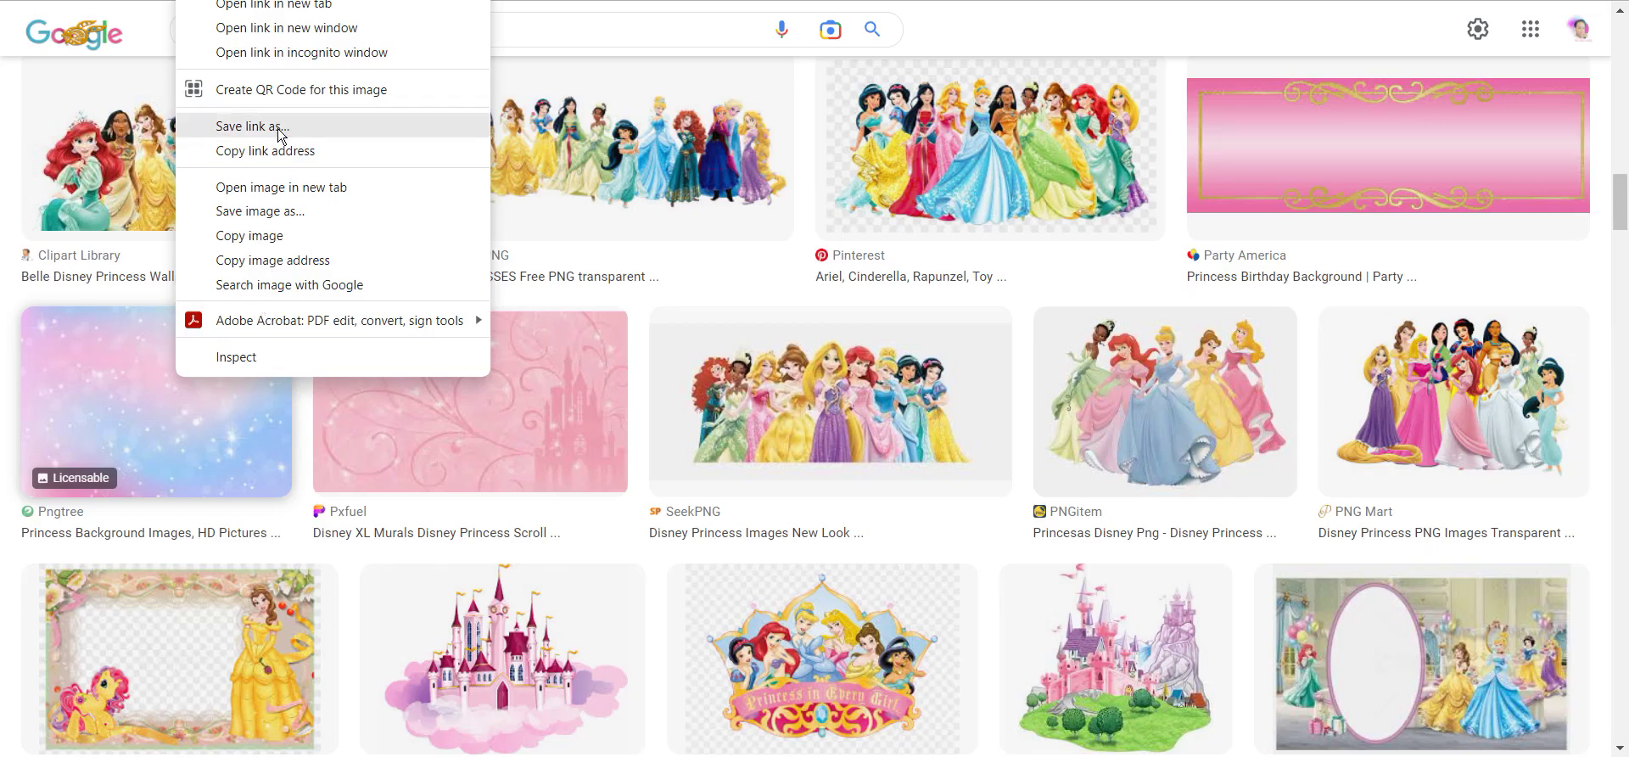
{"action": "left_click", "coordinate": [281, 236]}
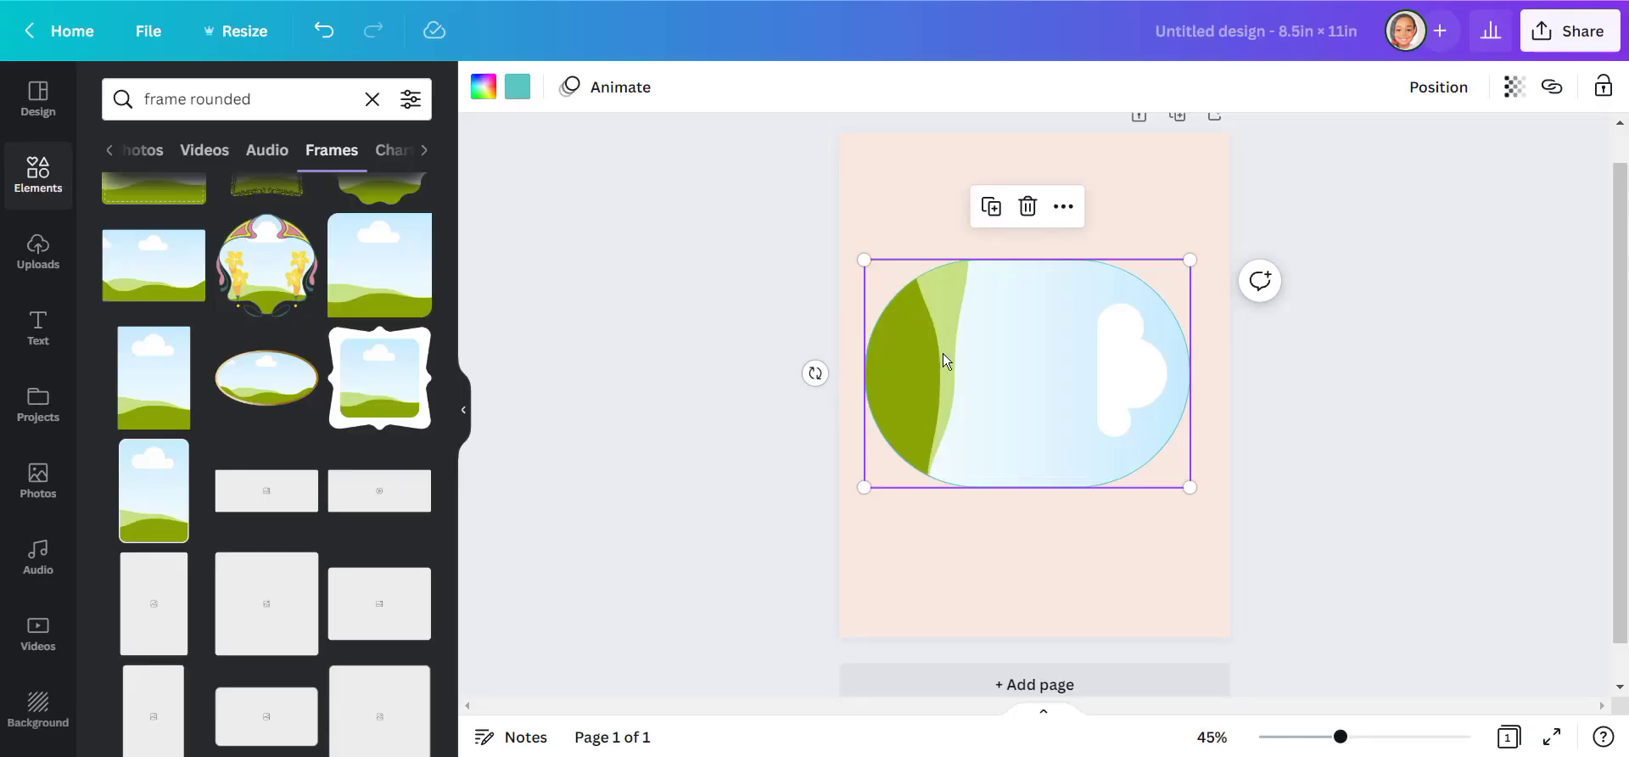
Switch to Canva and paste the copied sparkle image into the rounded frame on the page.
{"action": "right_click", "coordinate": [944, 353]}
{"action": "left_click", "coordinate": [1004, 419]}
{"action": "left_click", "coordinate": [1218, 430]}
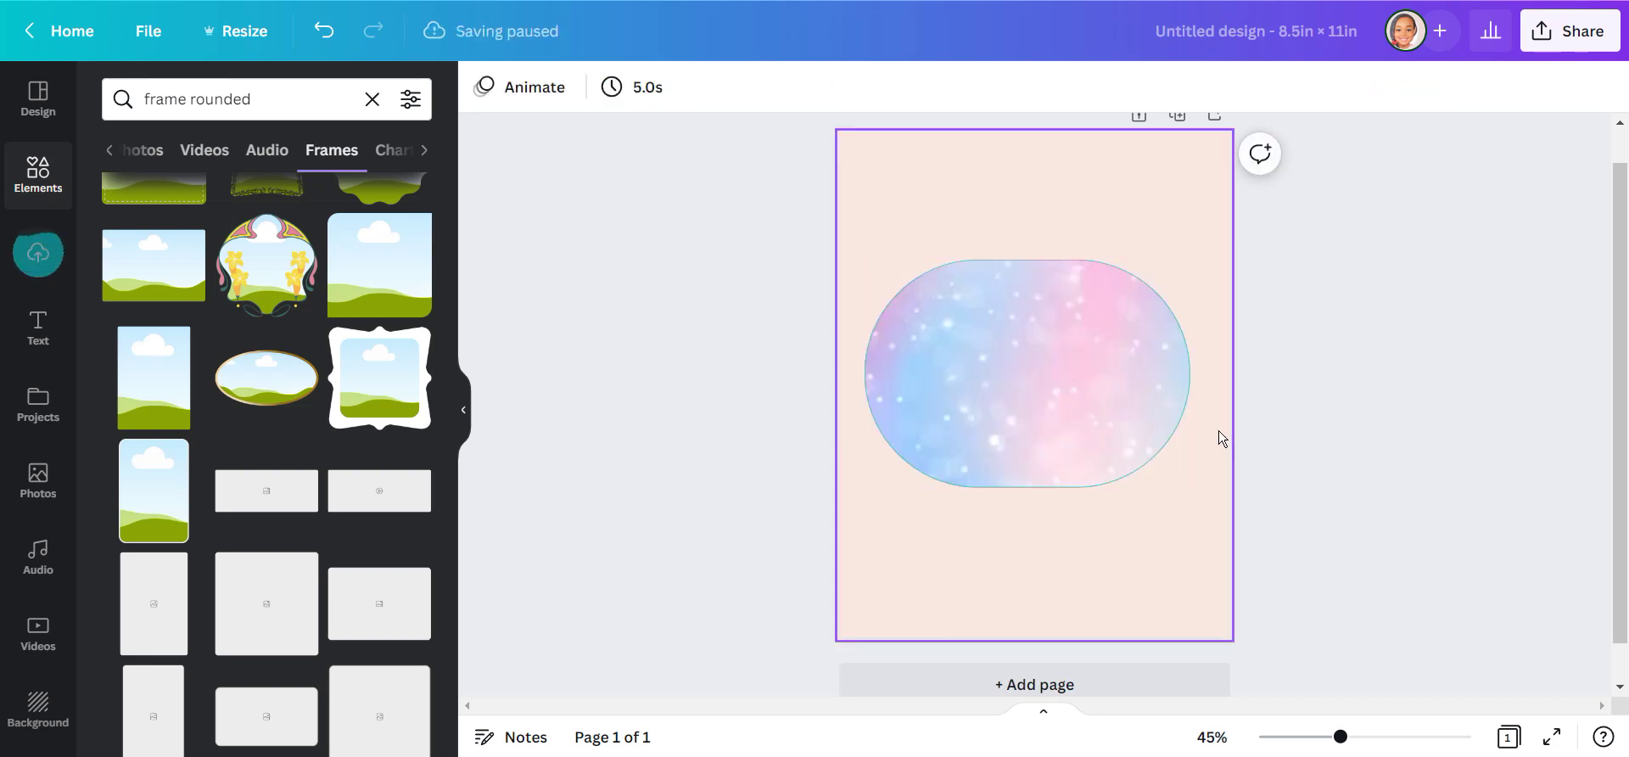
{"action": "left_click", "coordinate": [1056, 429]}
Change the page's background colour to dark gray.
{"action": "left_click", "coordinate": [994, 170]}
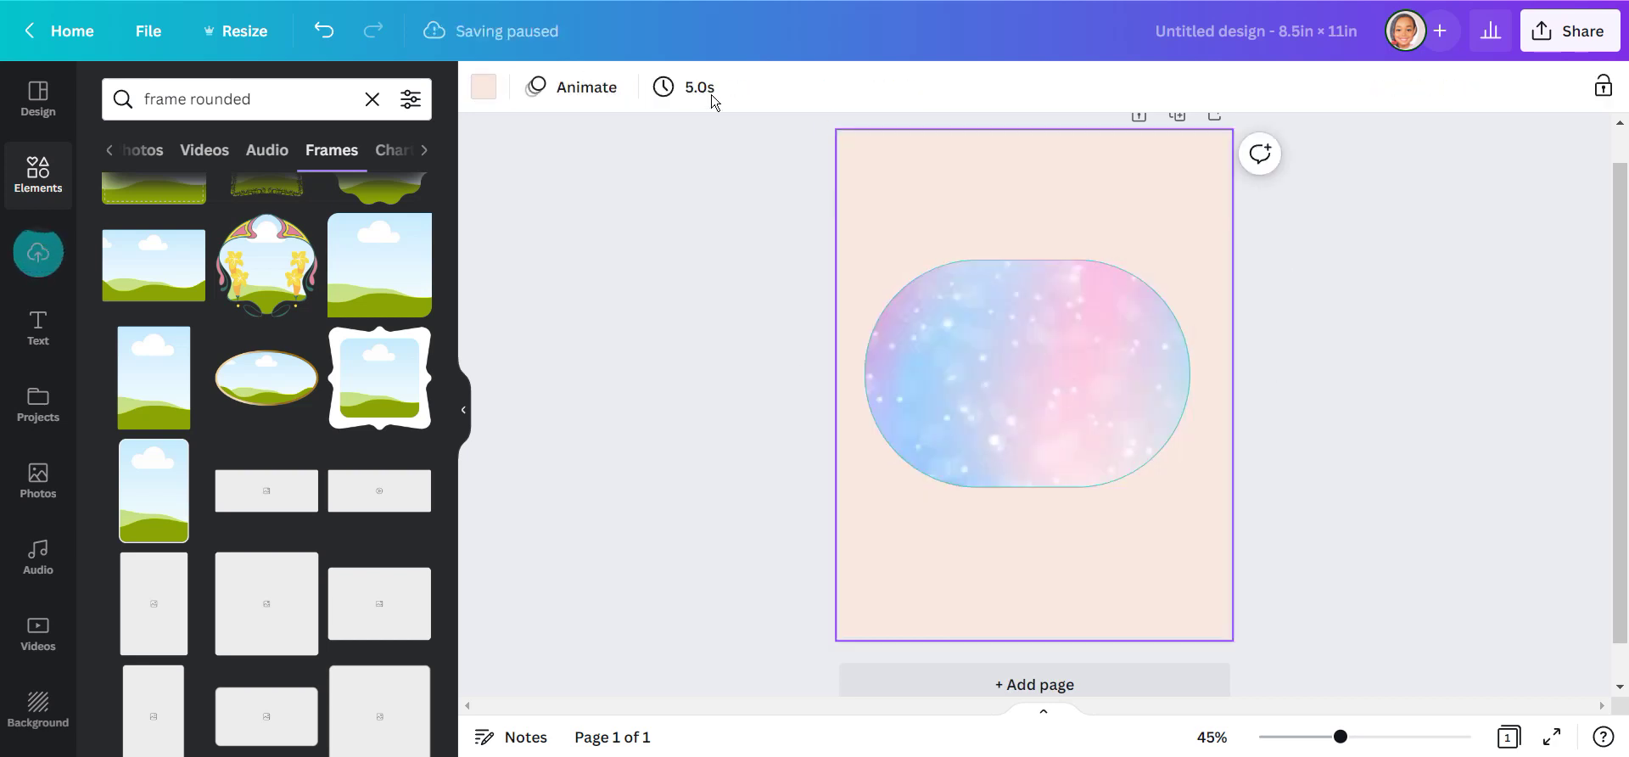
{"action": "left_click", "coordinate": [483, 86]}
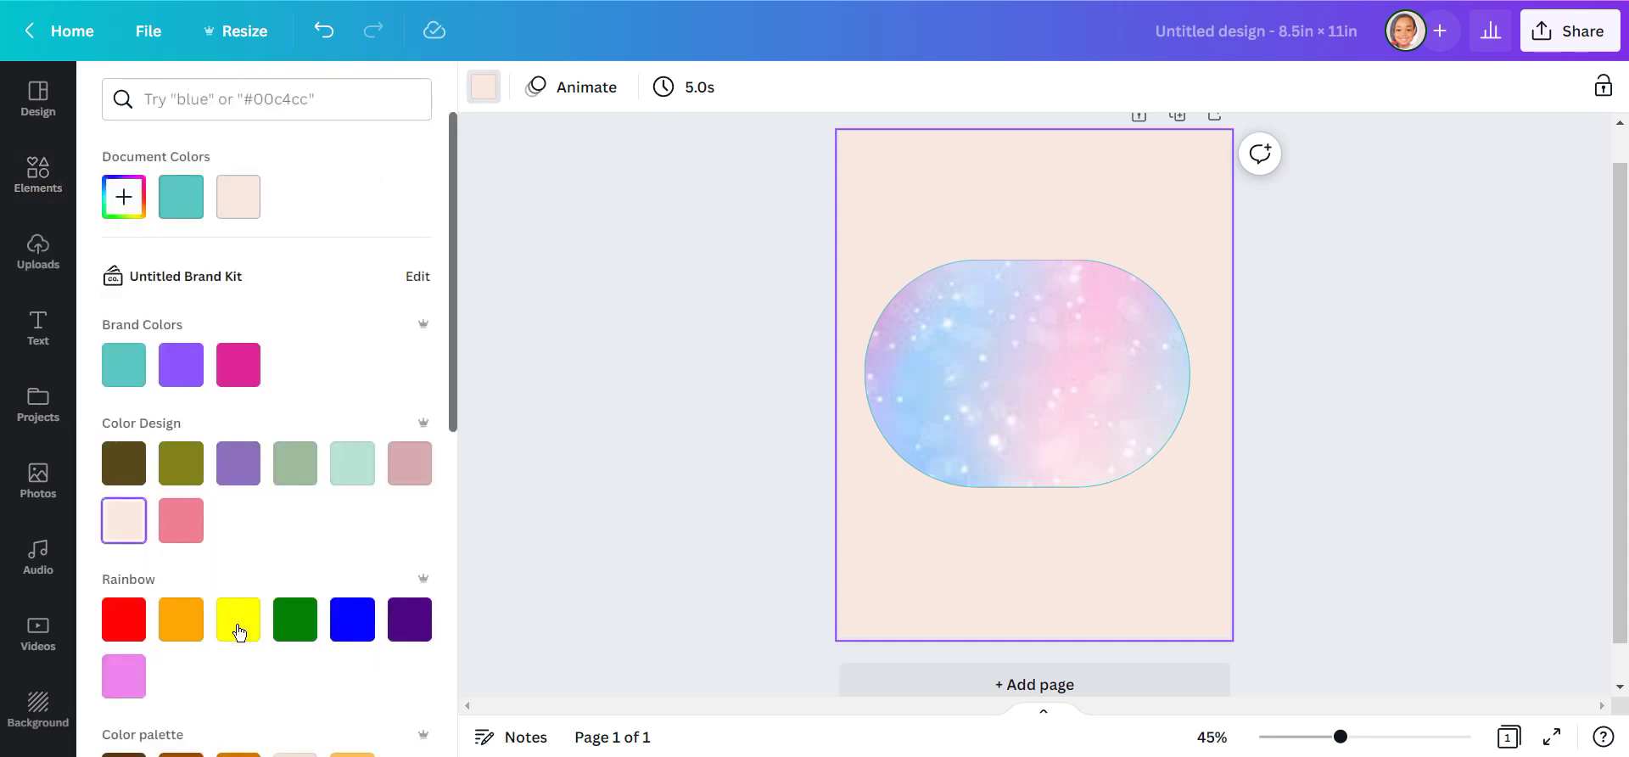
{"action": "scroll", "coordinate": [322, 600], "scroll_direction": "down", "scroll_amount": 5}
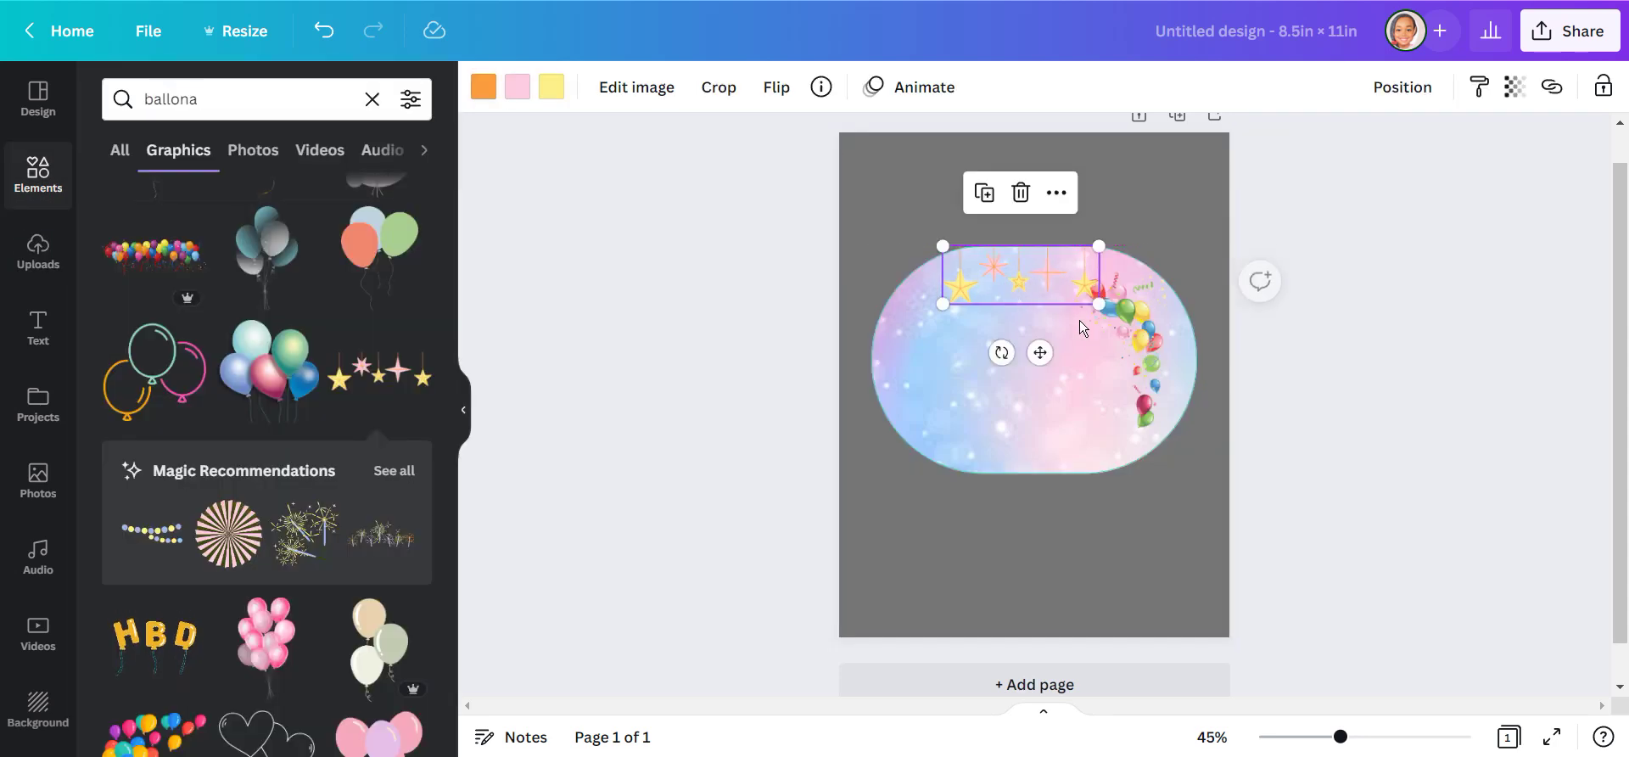
Move the balloon garland and the hanging stars graphic off the page to clear them from the rounded frame.
{"action": "left_click_drag", "start_coordinate": [1137, 358], "coordinate": [647, 423]}
{"action": "left_click", "coordinate": [1010, 276]}
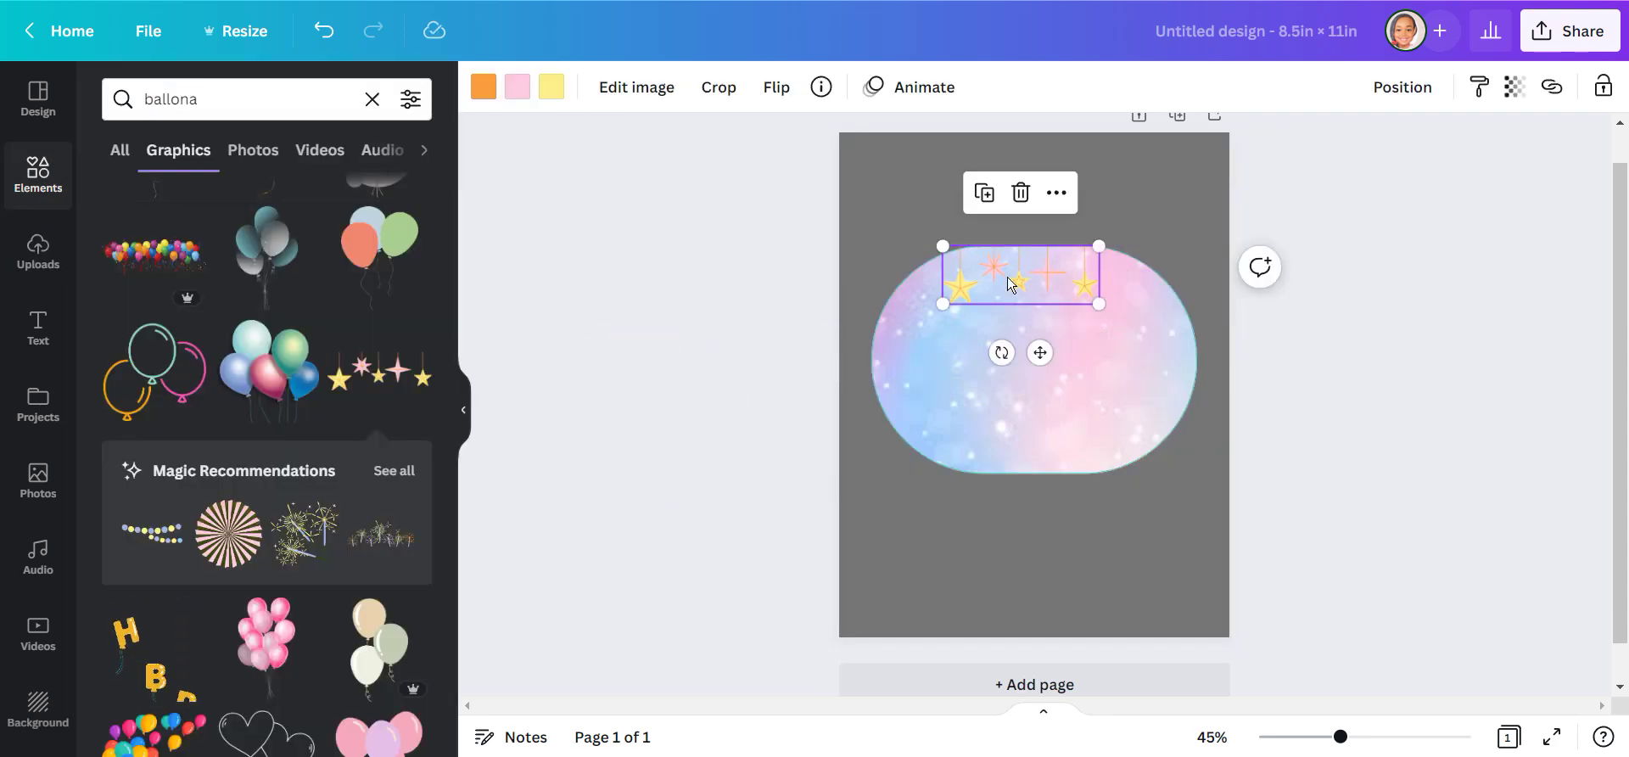
{"action": "left_click_drag", "start_coordinate": [1020, 283], "coordinate": [582, 360]}
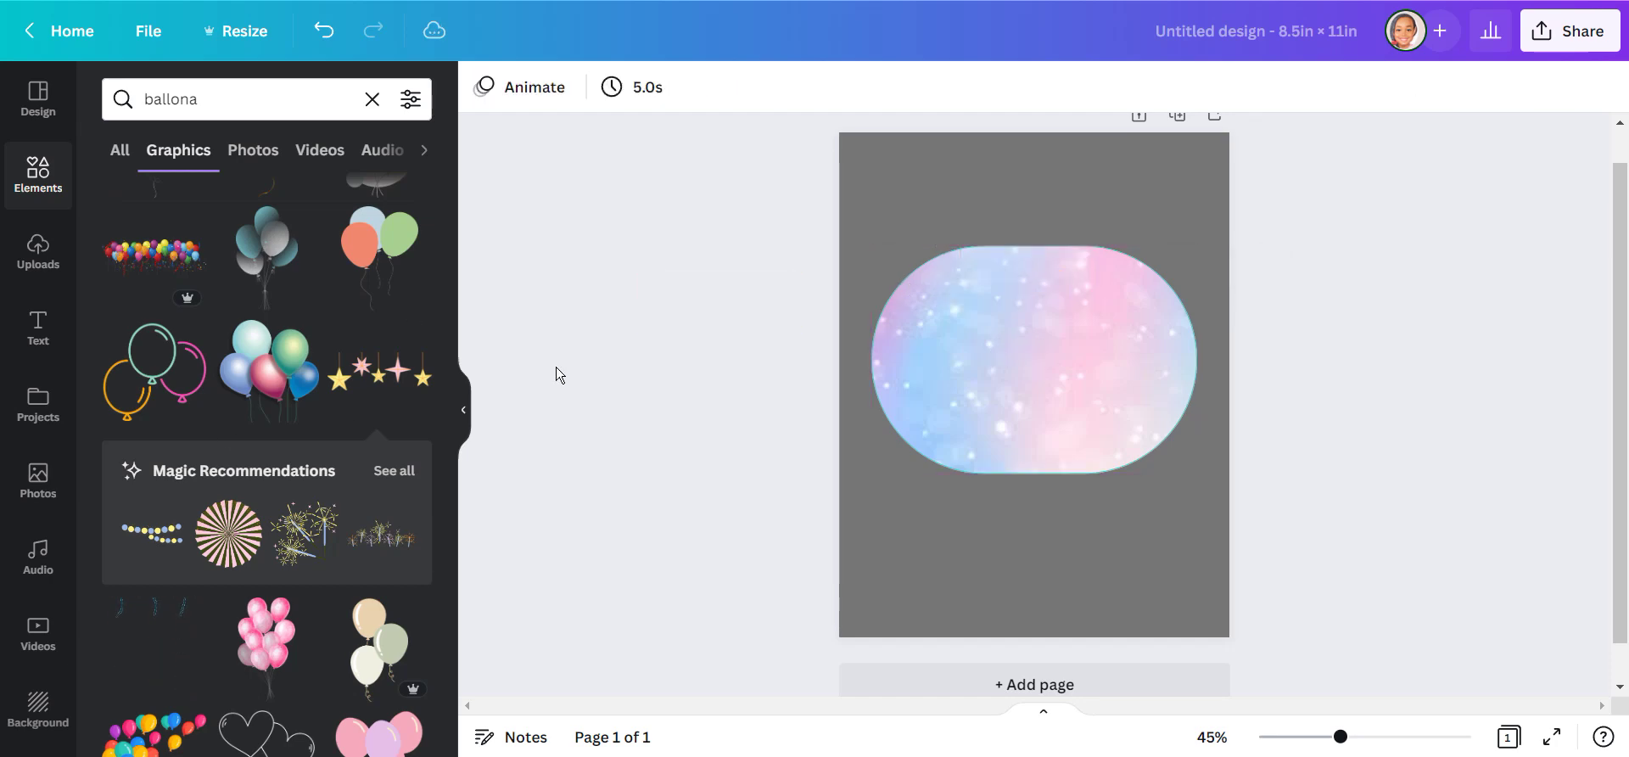
Add the gold confetti graphic from the balloon search results and enlarge it over the rounded frame.
{"action": "scroll", "coordinate": [435, 510], "scroll_direction": "down", "scroll_amount": 5}
{"action": "scroll", "coordinate": [348, 438], "scroll_direction": "down", "scroll_amount": 4}
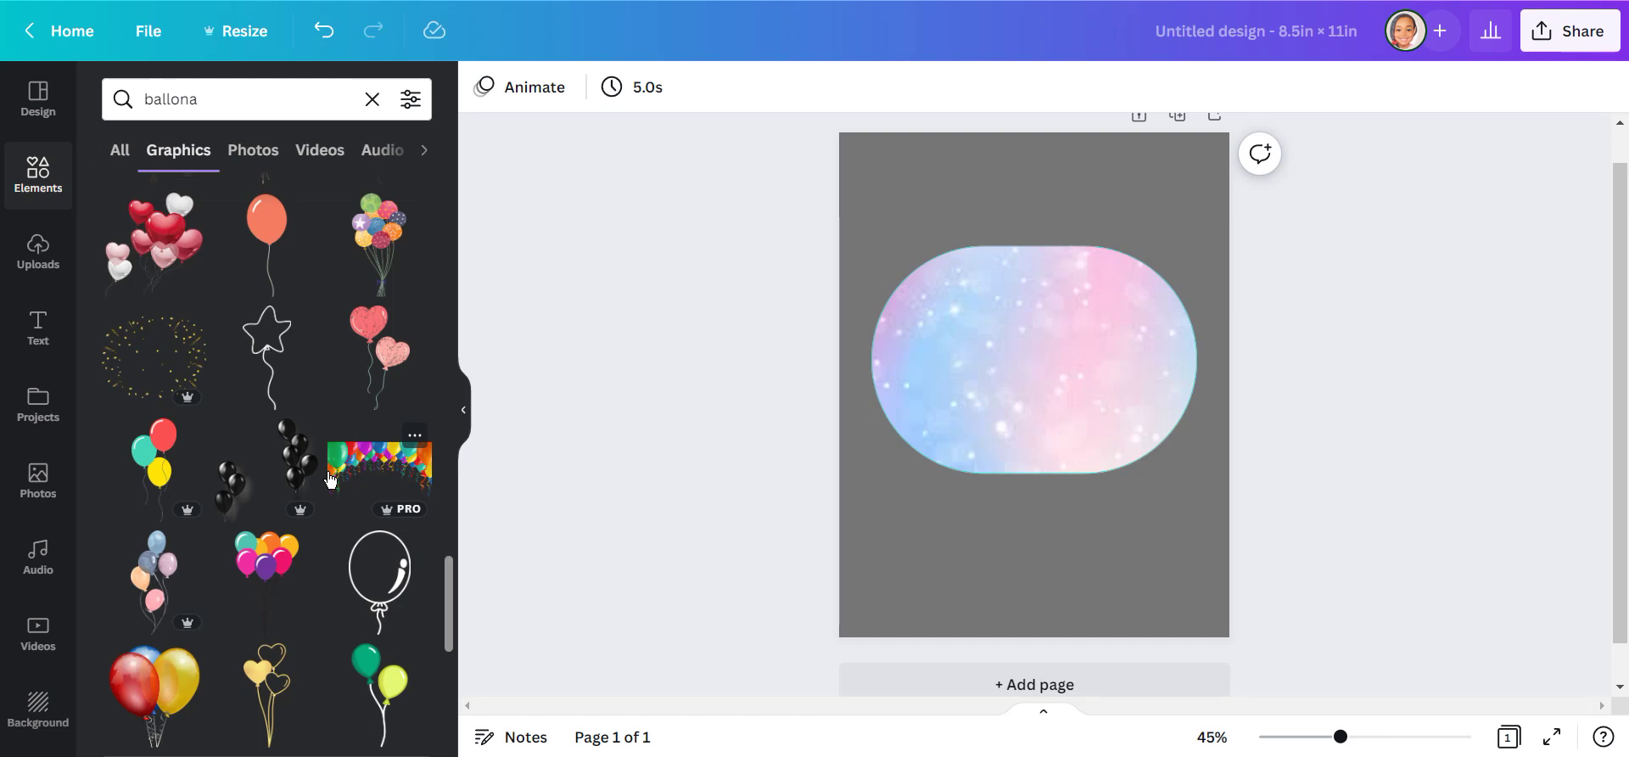
{"action": "left_click", "coordinate": [133, 375]}
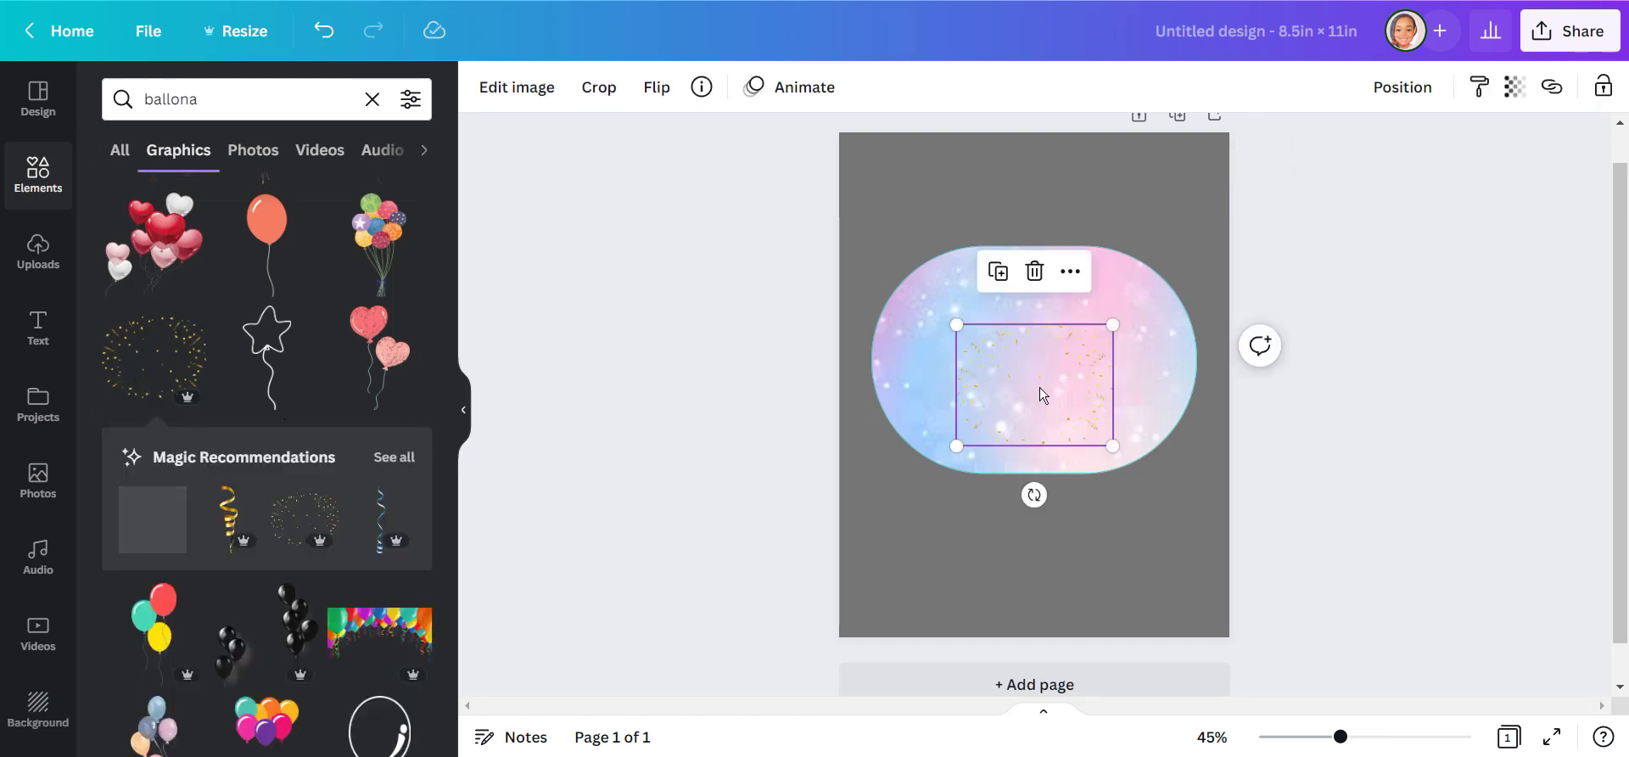
{"action": "left_click_drag", "start_coordinate": [1043, 389], "coordinate": [1006, 338]}
{"action": "left_click_drag", "start_coordinate": [1073, 400], "coordinate": [1157, 477]}
{"action": "left_click", "coordinate": [1097, 563]}
{"action": "left_click_drag", "start_coordinate": [1040, 455], "coordinate": [1031, 427]}
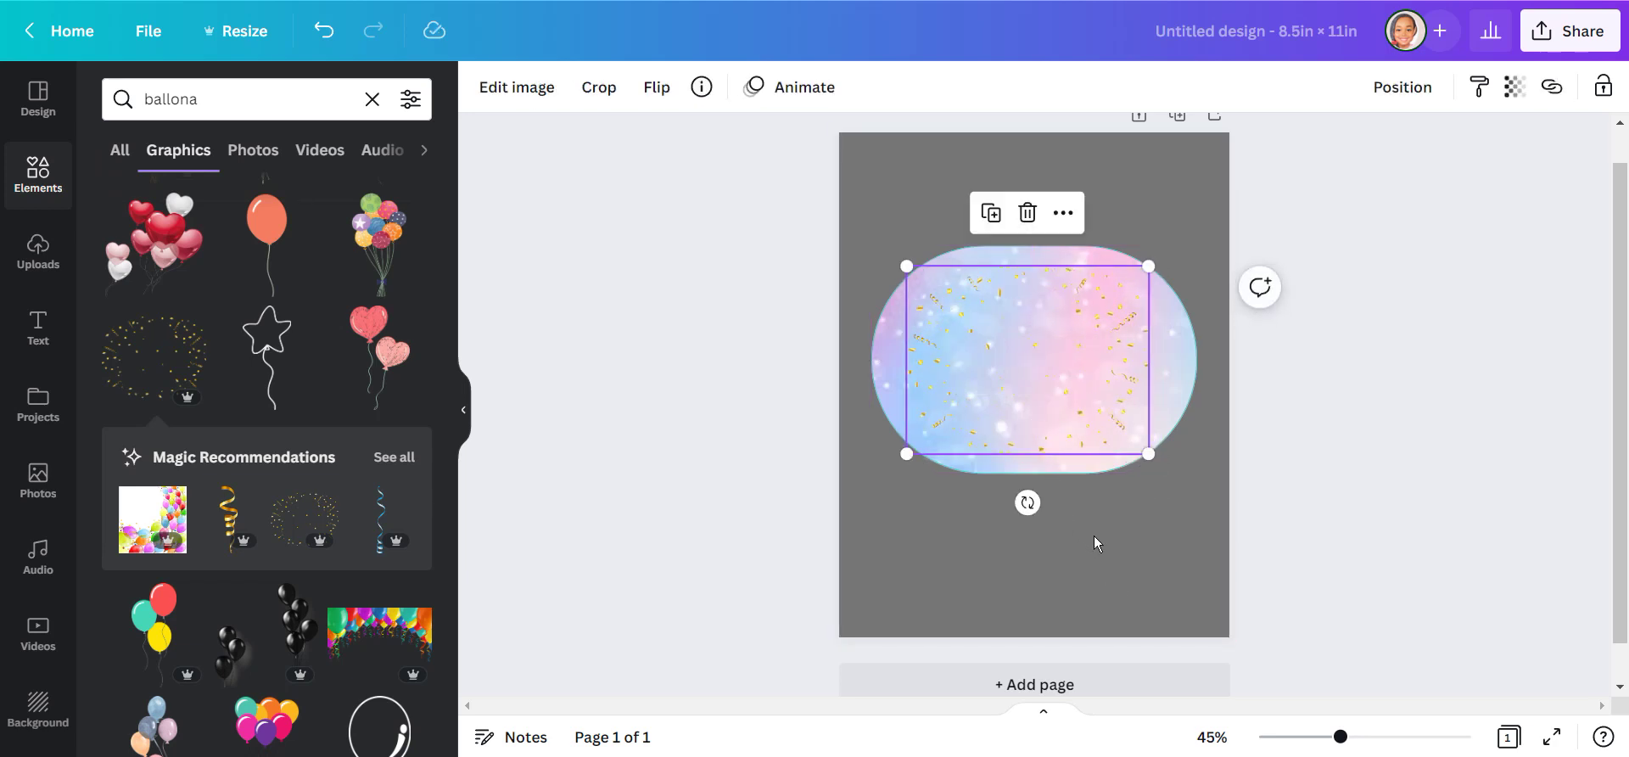
Enlarge the gold confetti slightly more and recentre it within the rounded frame.
{"action": "left_click", "coordinate": [1105, 527]}
{"action": "left_click", "coordinate": [1145, 451]}
{"action": "left_click_drag", "start_coordinate": [1147, 455], "coordinate": [1162, 469]}
{"action": "left_click", "coordinate": [1071, 546]}
{"action": "left_click_drag", "start_coordinate": [1048, 426], "coordinate": [1048, 408]}
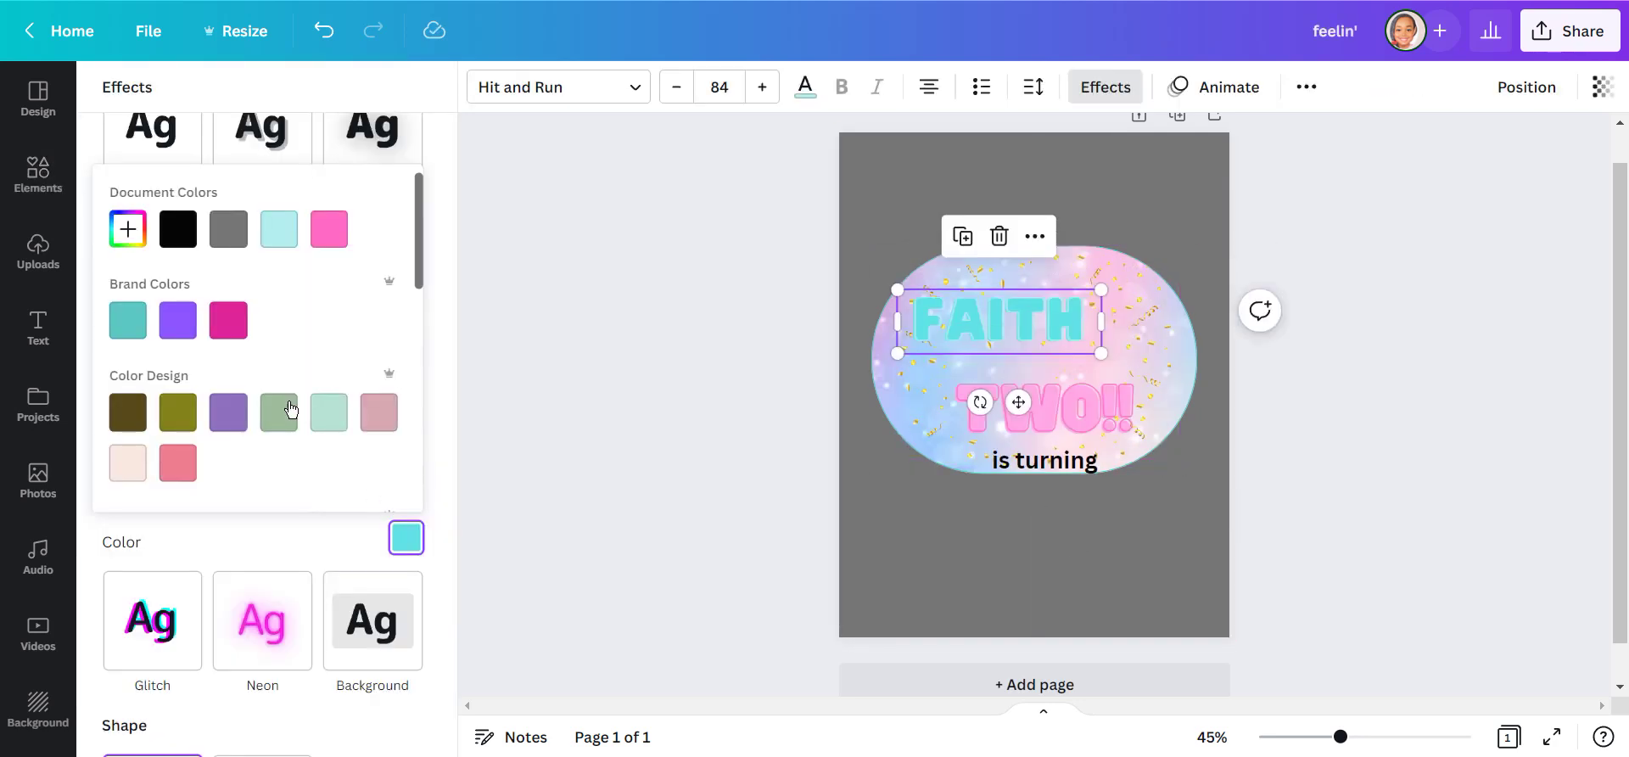
Try the magenta brand colour for the name text's effect, and set it to the teal brand colour.
{"action": "left_click", "coordinate": [225, 333]}
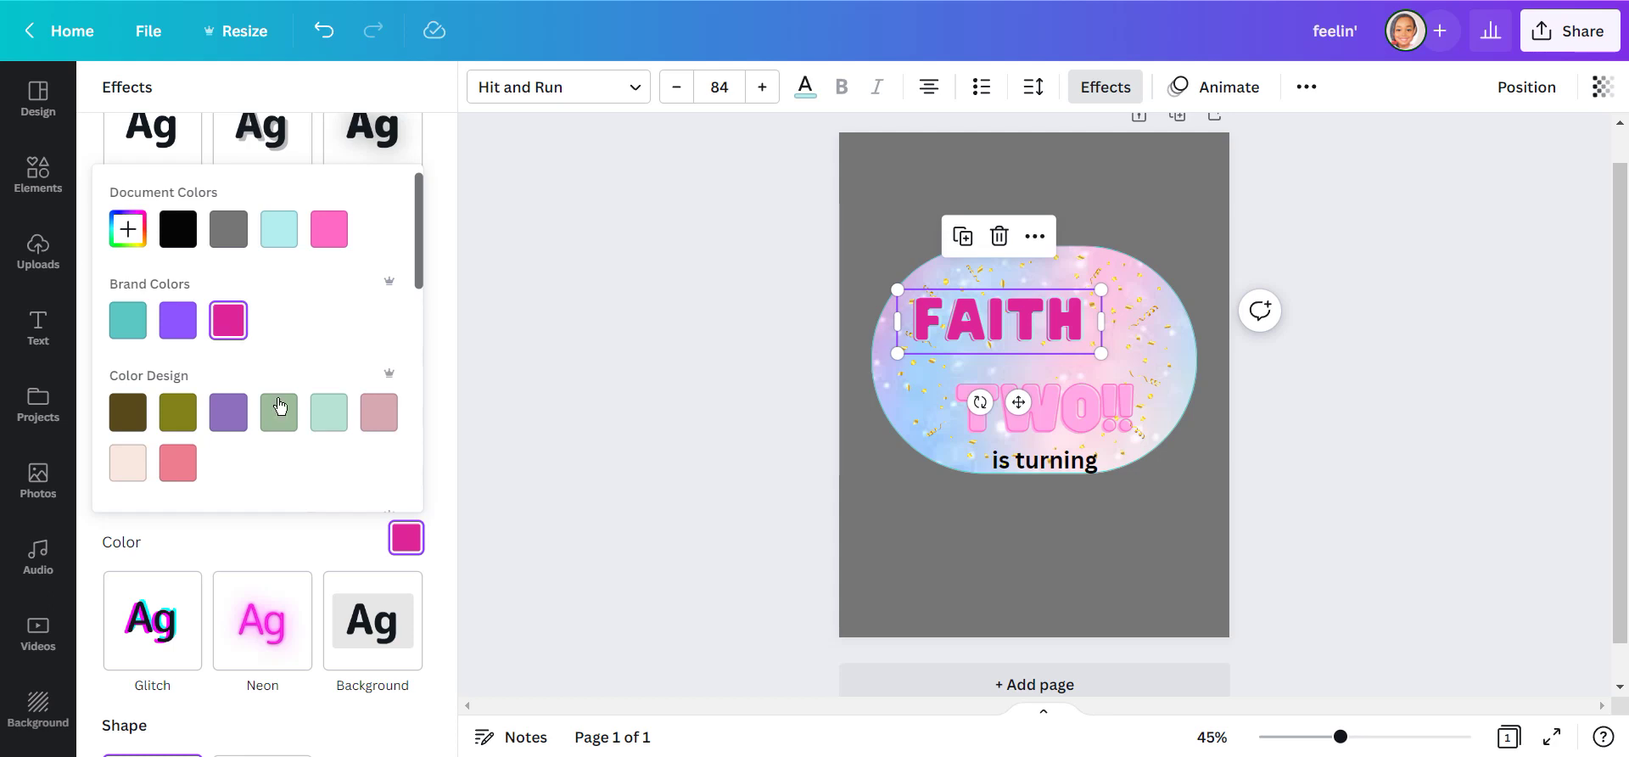
{"action": "left_click", "coordinate": [125, 323]}
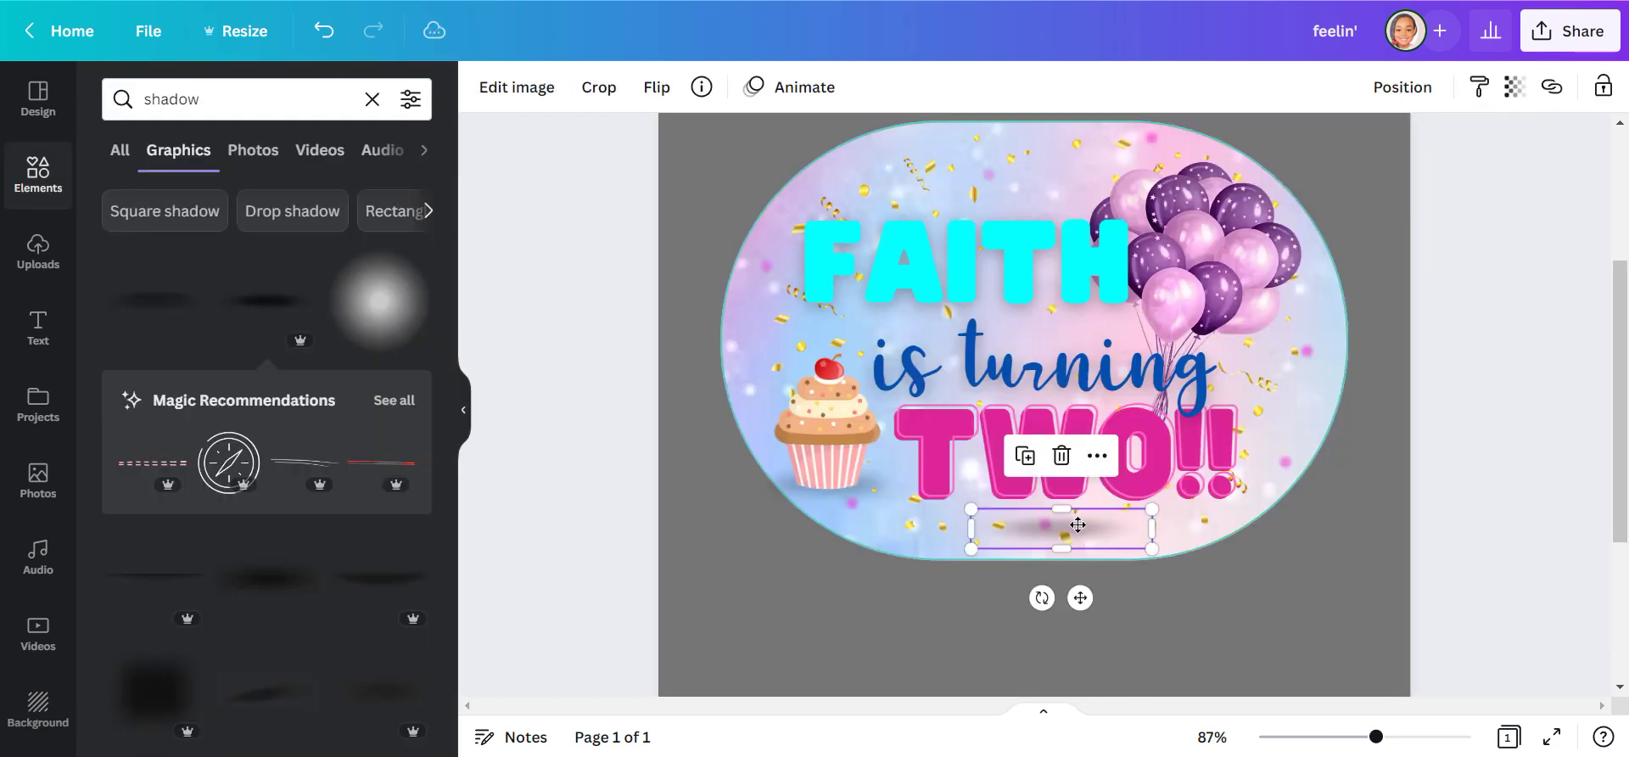
Fine-tune the positions of the shadow beneath "TWO!!" and the "is turning" text.
{"action": "left_click_drag", "start_coordinate": [1060, 519], "coordinate": [1076, 524]}
{"action": "left_click", "coordinate": [1279, 548]}
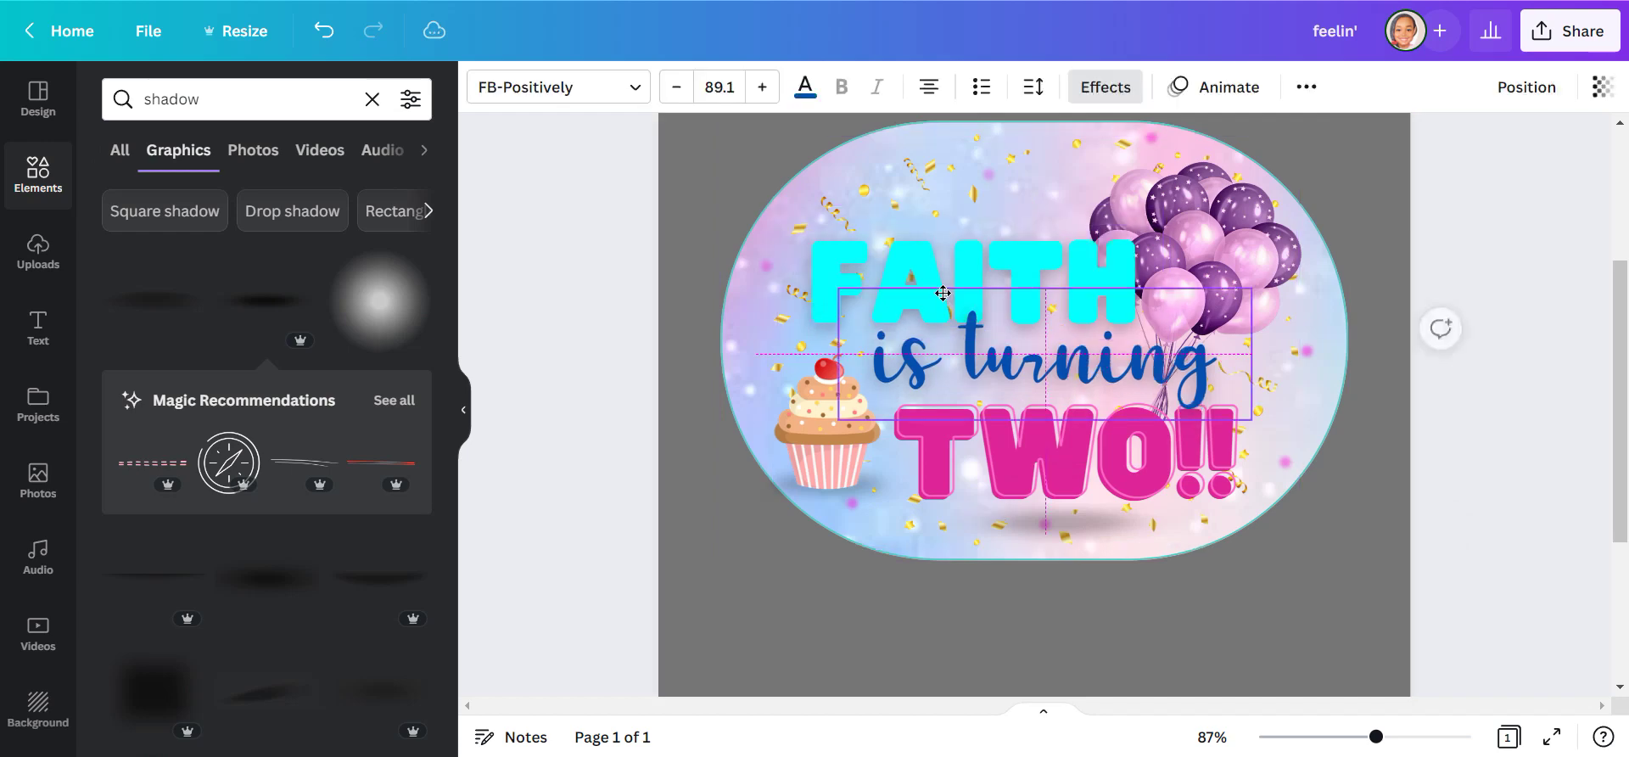
{"action": "left_click_drag", "start_coordinate": [1067, 365], "coordinate": [1067, 358]}
Duplicate the cyan name text, colour the copy magenta, and undo the last change to it.
{"action": "left_click", "coordinate": [933, 259]}
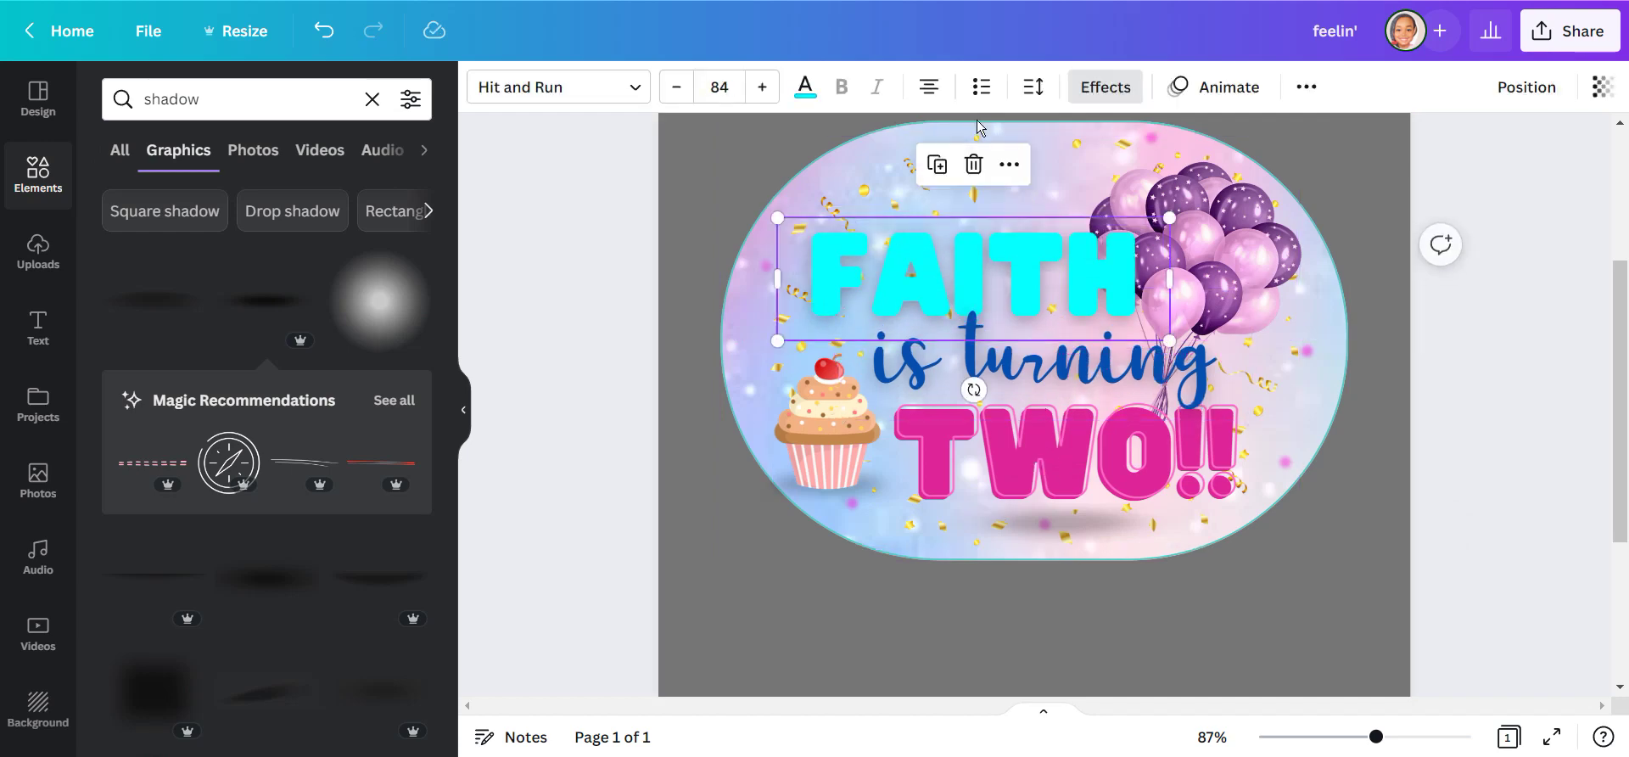
{"action": "key", "text": "ctrl+d"}
{"action": "left_click", "coordinate": [804, 86]}
{"action": "left_click", "coordinate": [238, 365]}
{"action": "right_click", "coordinate": [979, 273]}
{"action": "left_click", "coordinate": [1061, 495]}
{"action": "key", "text": "ctrl+z"}
Offset the duplicated name text and colour the back layer magenta as a drop shadow for the cyan lettering.
{"action": "left_click_drag", "start_coordinate": [887, 271], "coordinate": [929, 275]}
{"action": "right_click", "coordinate": [866, 258]}
{"action": "left_click", "coordinate": [861, 208]}
{"action": "left_click", "coordinate": [826, 271]}
{"action": "left_click", "coordinate": [804, 87]}
{"action": "left_click", "coordinate": [352, 197]}
Recolour the layer behind the magenta "TWO!!" text to cyan.
{"action": "left_click", "coordinate": [891, 339]}
{"action": "left_click", "coordinate": [124, 365]}
{"action": "left_click", "coordinate": [239, 196]}
{"action": "left_click", "coordinate": [954, 445]}
{"action": "left_click", "coordinate": [238, 204]}
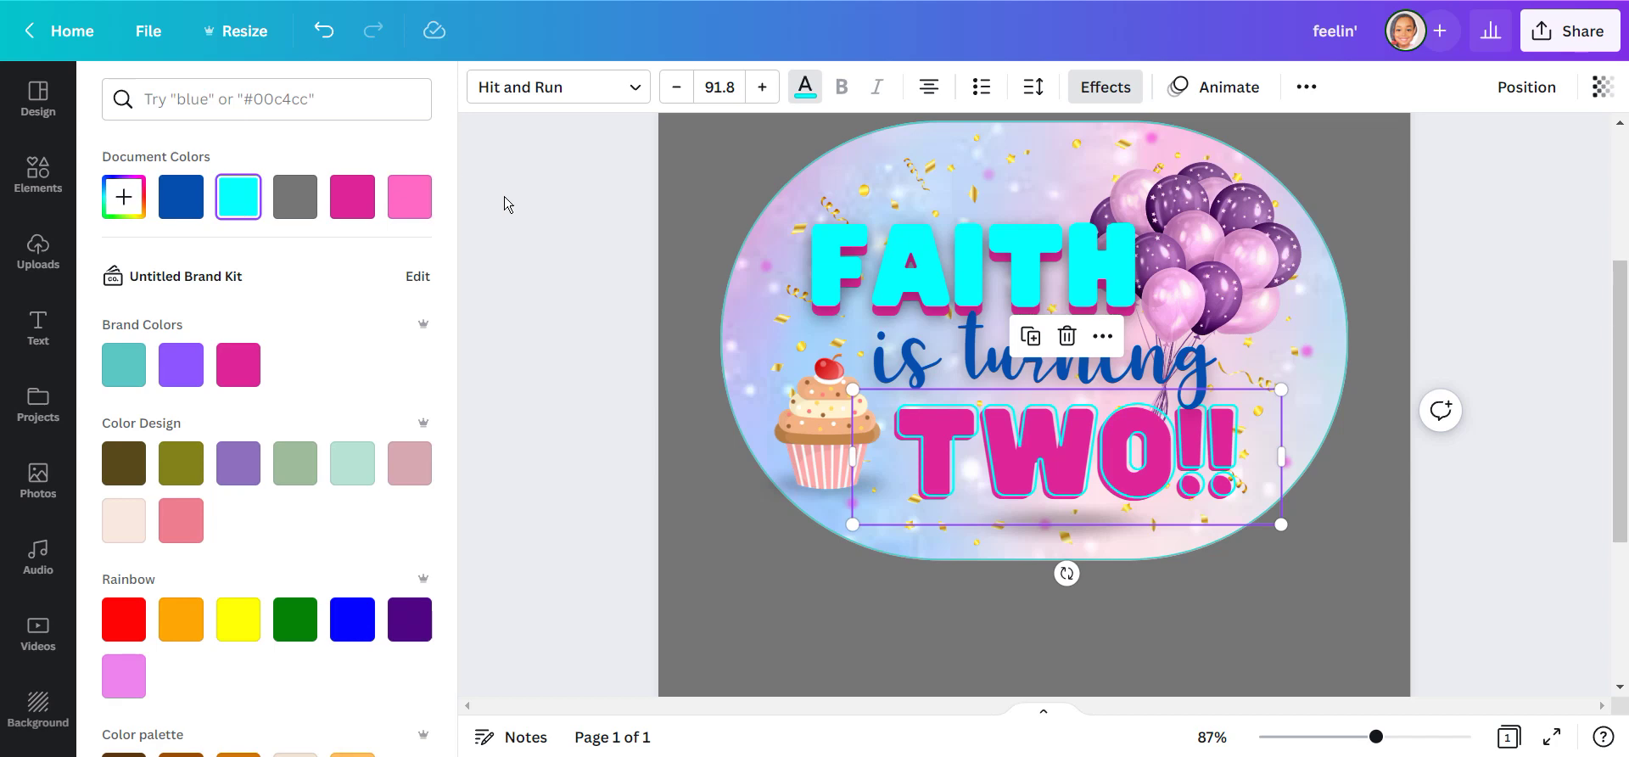
Shrink the cupcake graphic slightly and reposition it beside "TWO!!".
{"action": "left_click", "coordinate": [968, 295]}
{"action": "left_click", "coordinate": [908, 360]}
{"action": "left_click", "coordinate": [821, 450]}
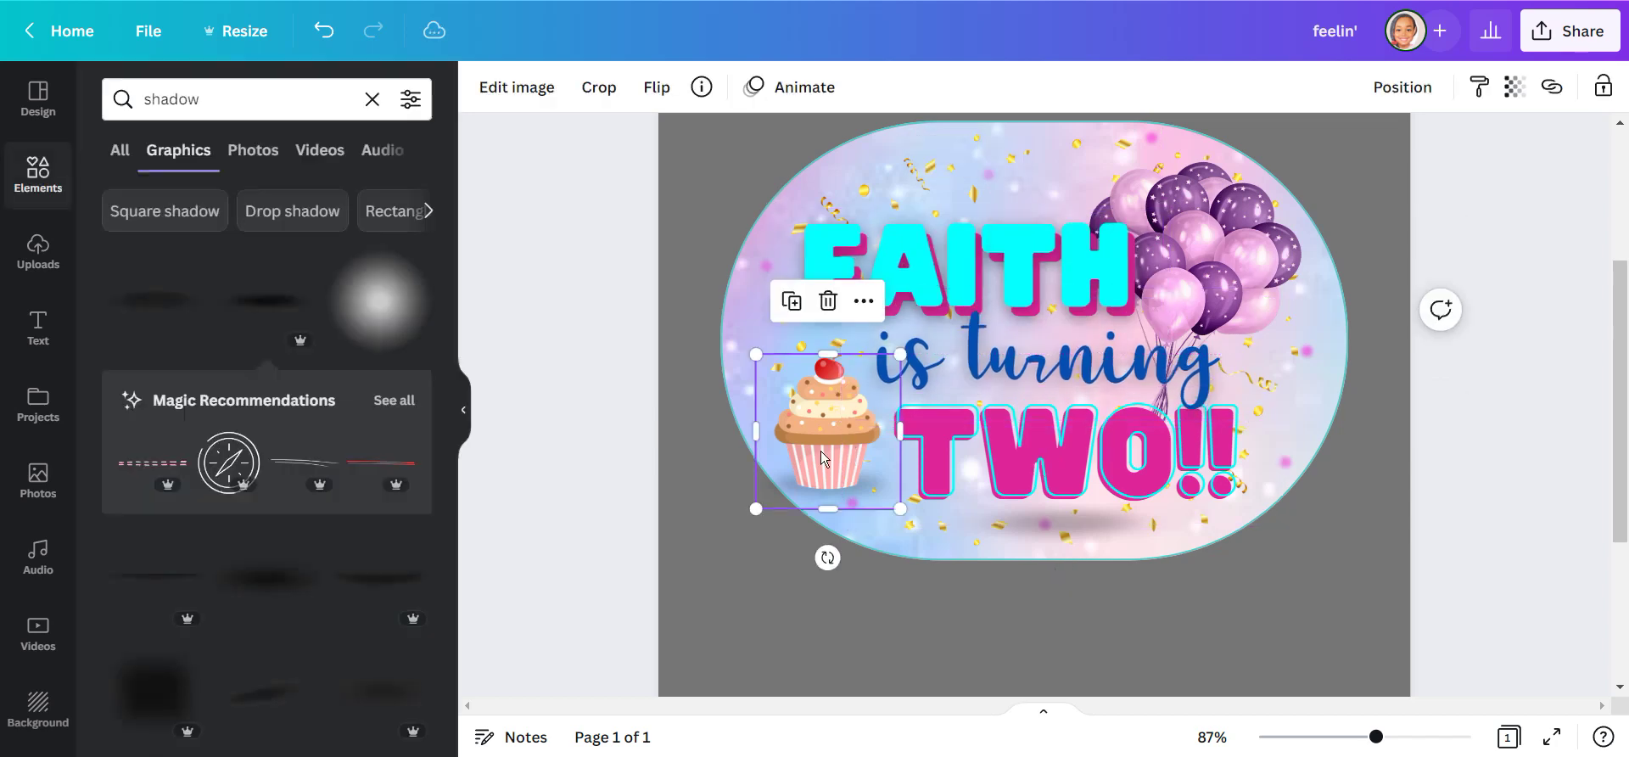
{"action": "left_click_drag", "start_coordinate": [896, 509], "coordinate": [866, 473]}
{"action": "left_click_drag", "start_coordinate": [804, 438], "coordinate": [825, 454]}
Fine-tune the positions of the balloons, the name, "is turning" and "TWO!!" within the rounded frame.
{"action": "left_click_drag", "start_coordinate": [1233, 217], "coordinate": [1240, 217]}
{"action": "left_click_drag", "start_coordinate": [1067, 475], "coordinate": [1060, 475]}
{"action": "left_click_drag", "start_coordinate": [897, 258], "coordinate": [897, 333]}
{"action": "left_click_drag", "start_coordinate": [950, 264], "coordinate": [943, 240]}
{"action": "left_click_drag", "start_coordinate": [1022, 352], "coordinate": [1017, 253]}
{"action": "left_click_drag", "start_coordinate": [1049, 360], "coordinate": [1045, 351]}
{"action": "left_click_drag", "start_coordinate": [1077, 471], "coordinate": [1076, 456]}
{"action": "left_click", "coordinate": [832, 438]}
Download the finished label design as a PNG.
{"action": "left_click_drag", "start_coordinate": [1375, 736], "coordinate": [1342, 738]}
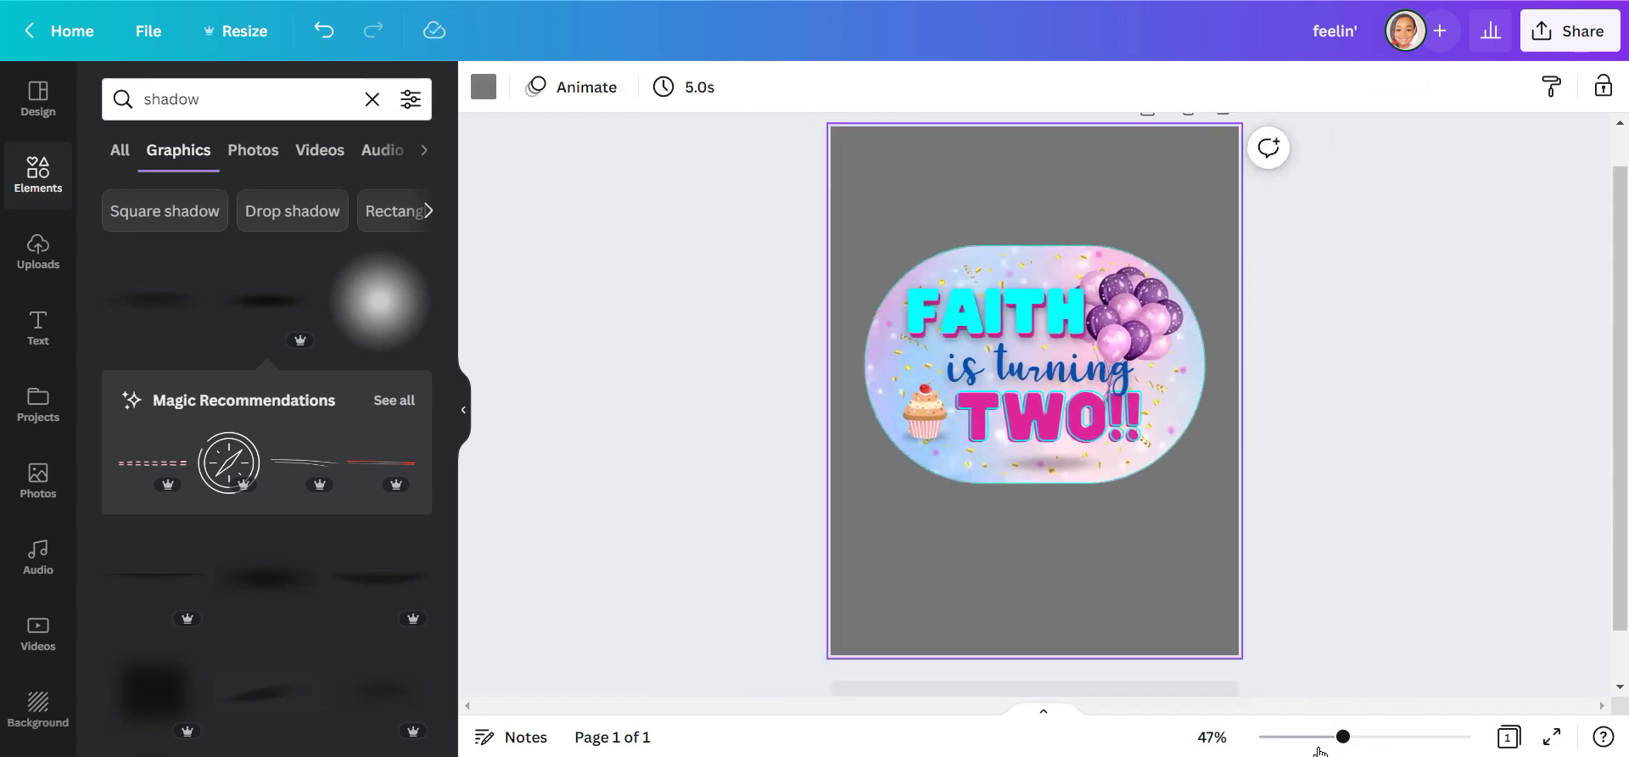
{"action": "left_click", "coordinate": [1576, 34]}
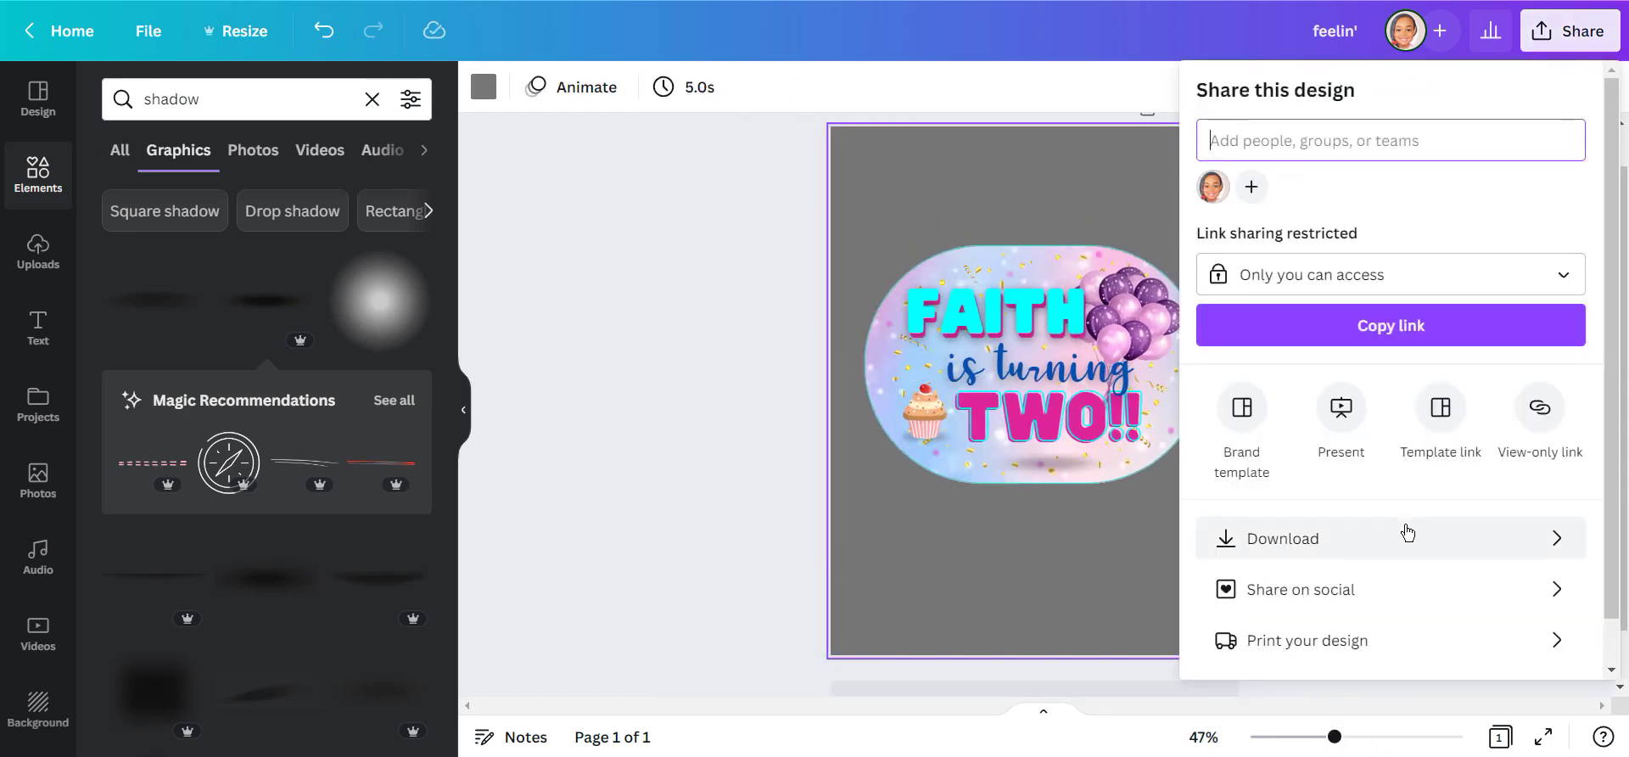
{"action": "left_click", "coordinate": [1404, 530]}
{"action": "left_click", "coordinate": [1392, 447]}
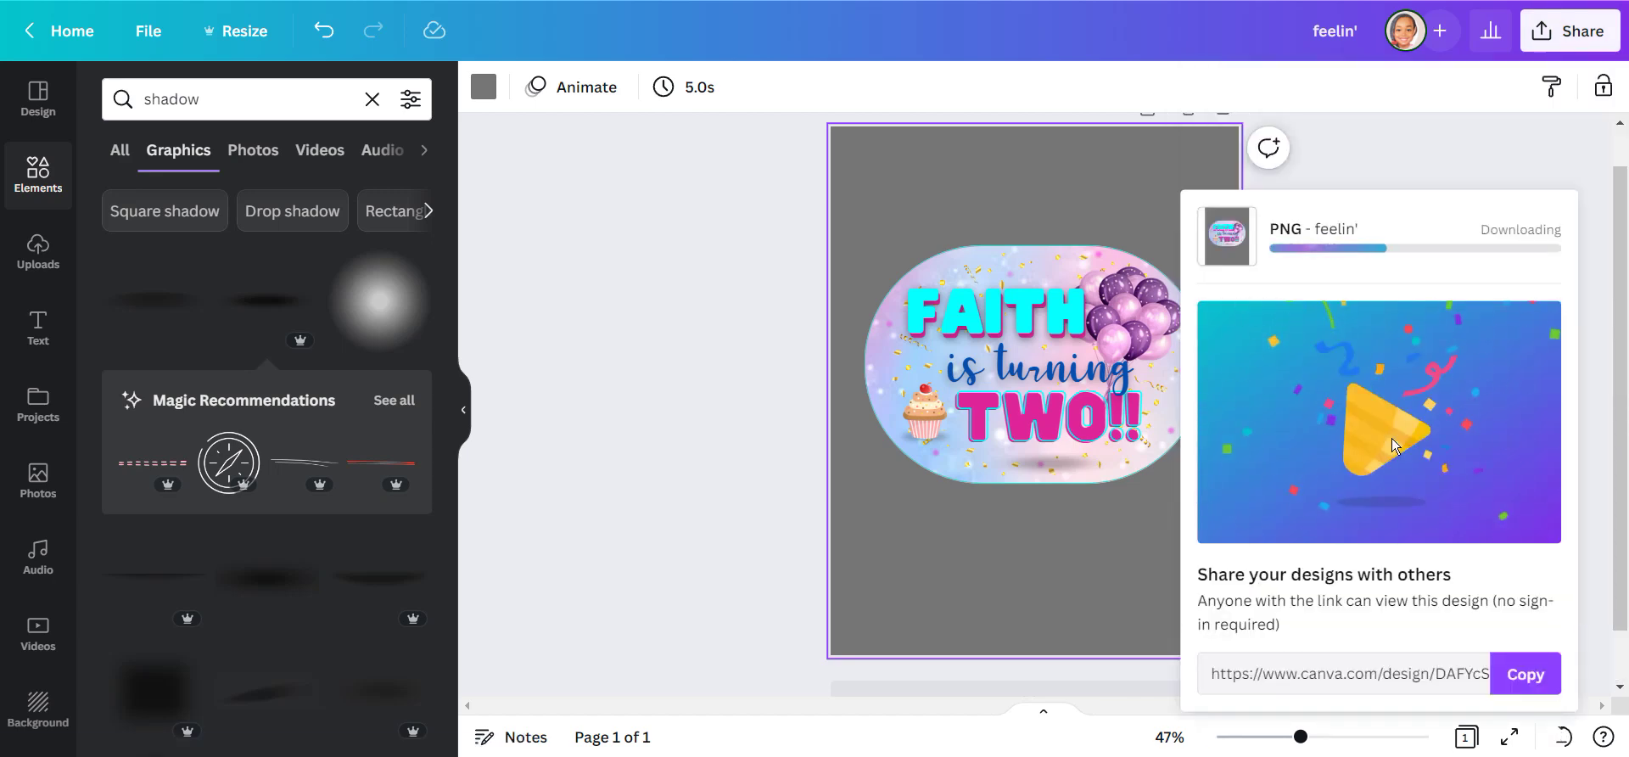
Select all the label's elements together, scale them down and move them toward the page's upper-left area.
{"action": "left_click_drag", "start_coordinate": [666, 185], "coordinate": [1214, 458]}
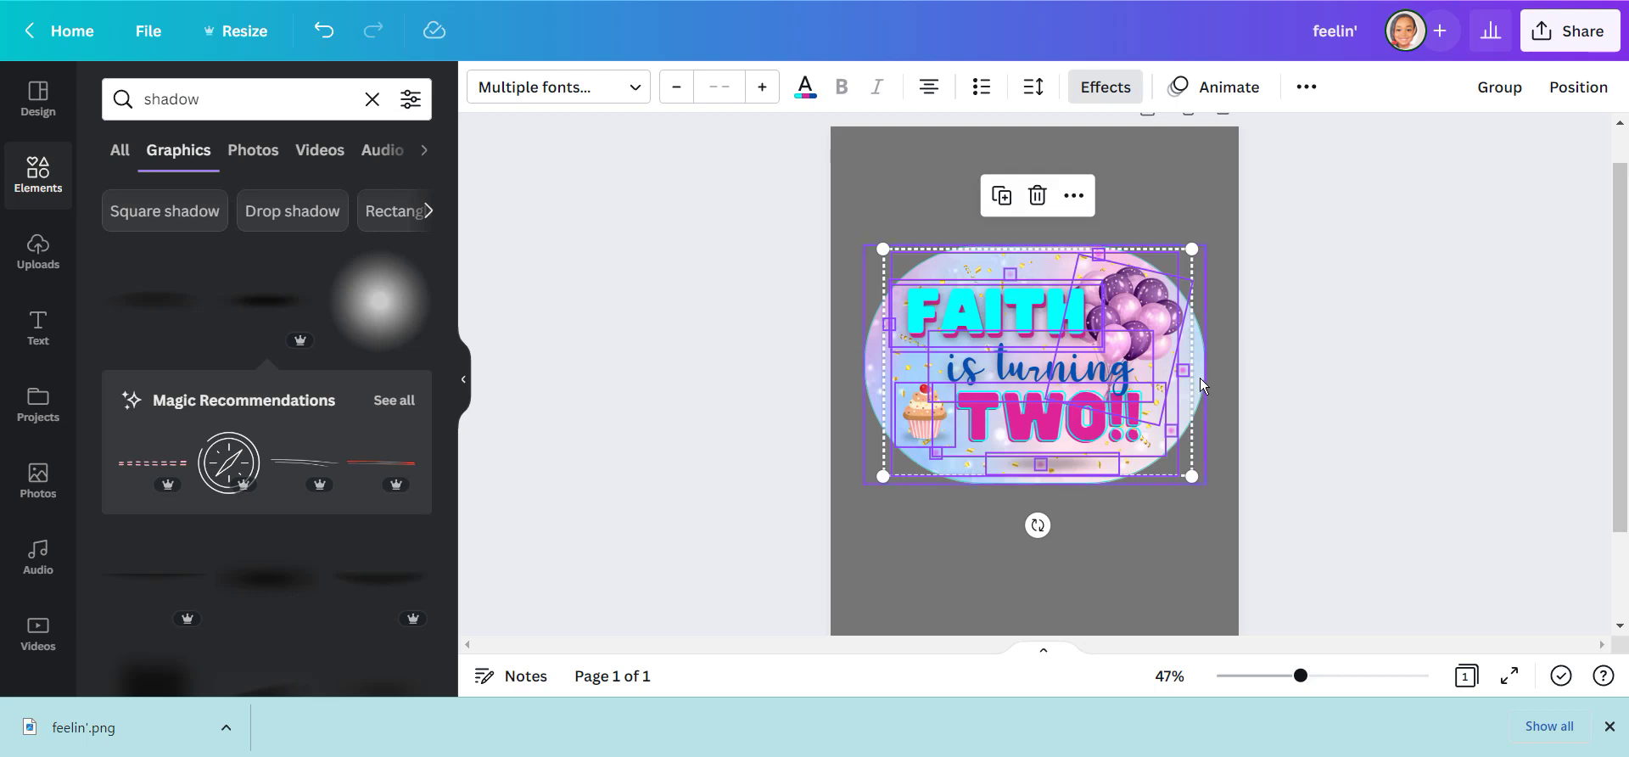
{"action": "left_click", "coordinate": [1574, 86]}
{"action": "left_click_drag", "start_coordinate": [1203, 481], "coordinate": [1013, 338]}
{"action": "left_click_drag", "start_coordinate": [974, 290], "coordinate": [963, 178]}
{"action": "right_click", "coordinate": [947, 186]}
{"action": "left_click", "coordinate": [1101, 198]}
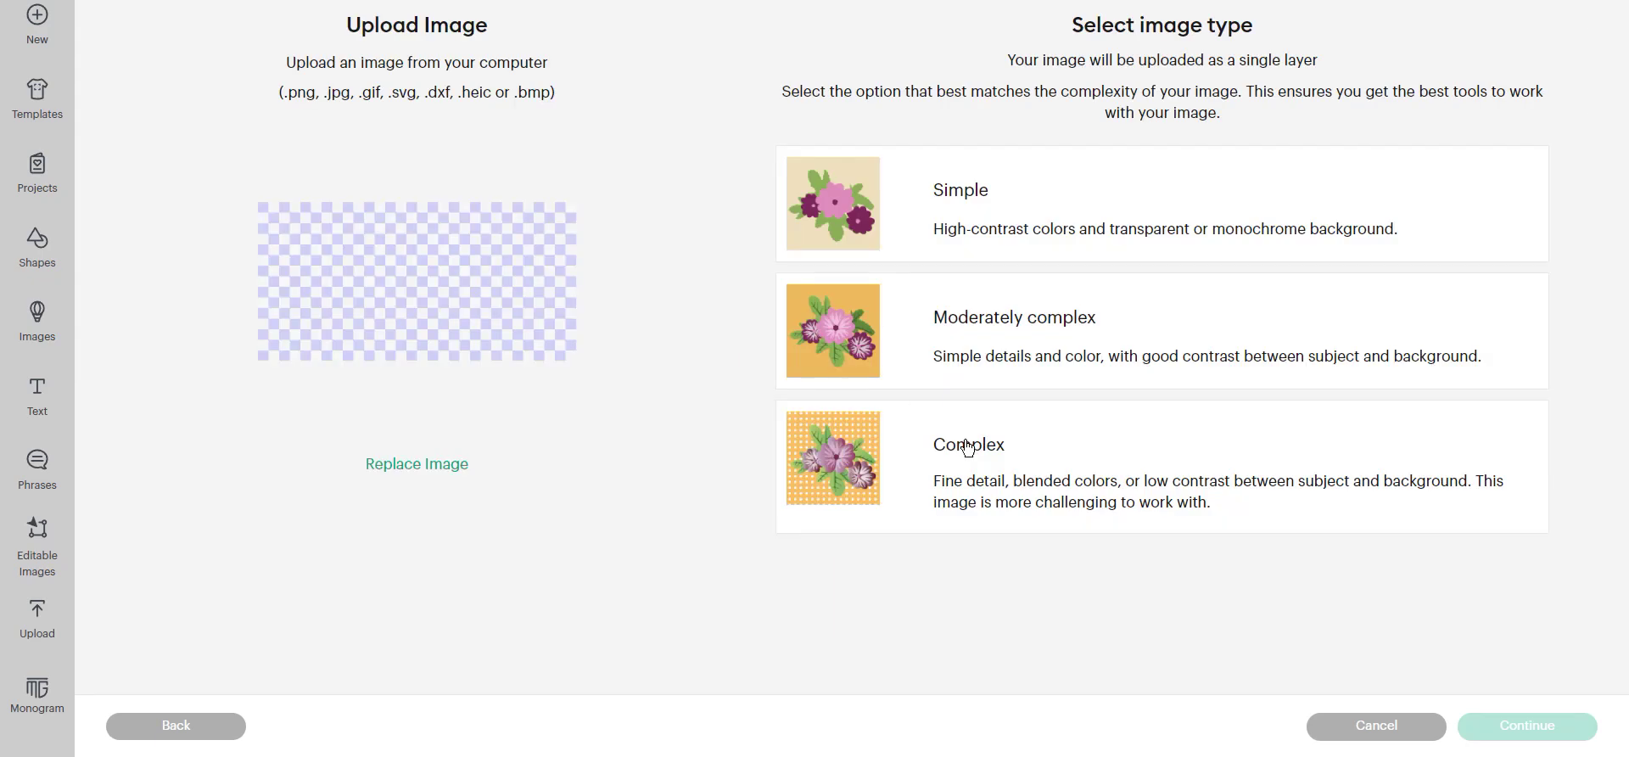
In Cricut Design Space, classify the label image as Complex and choose Print Then Cut as its upload type.
{"action": "left_click", "coordinate": [865, 443]}
{"action": "left_click", "coordinate": [1532, 729]}
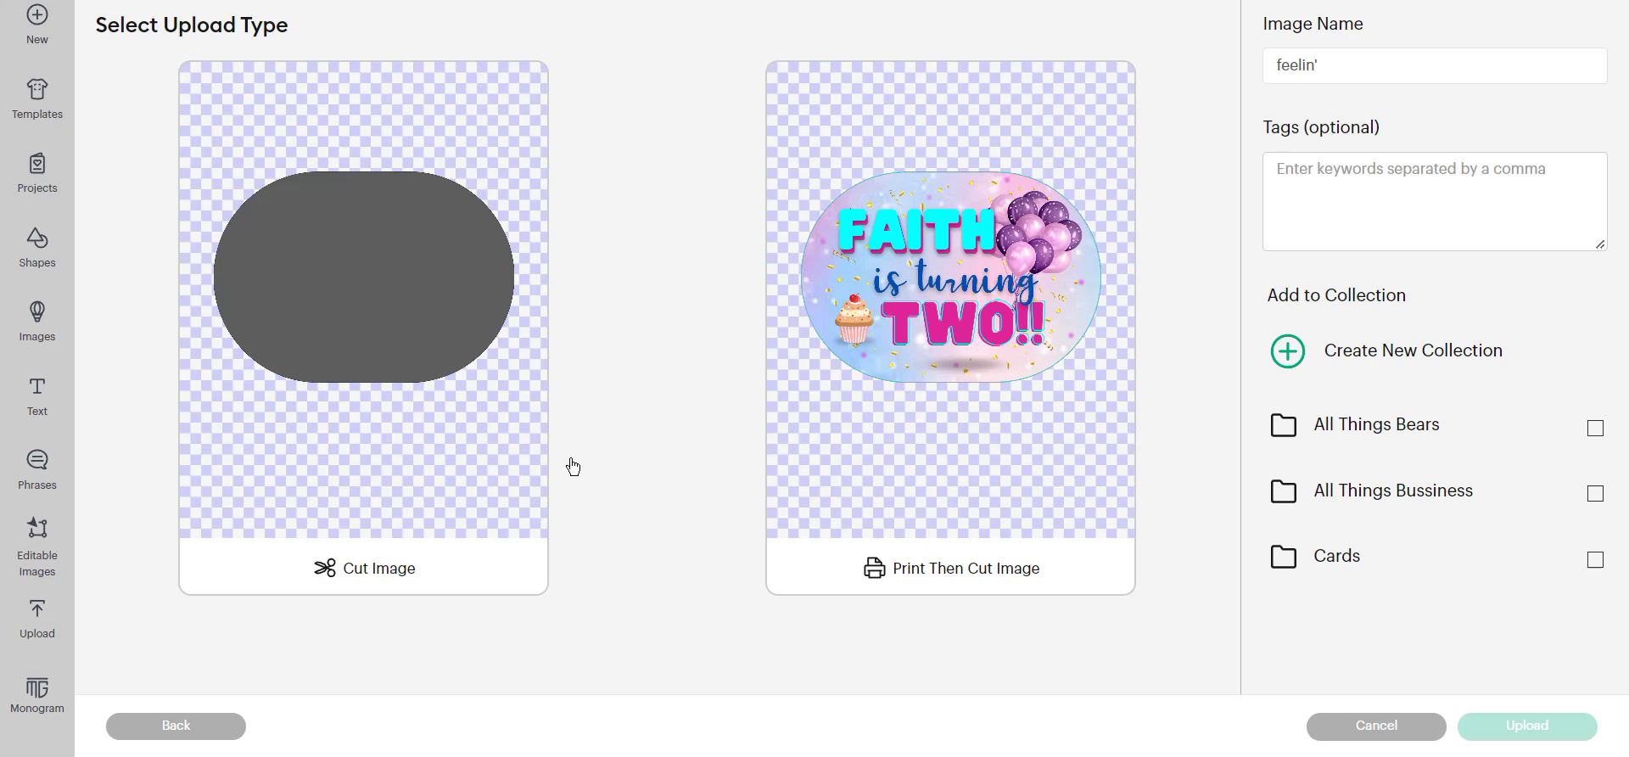
{"action": "left_click", "coordinate": [859, 475]}
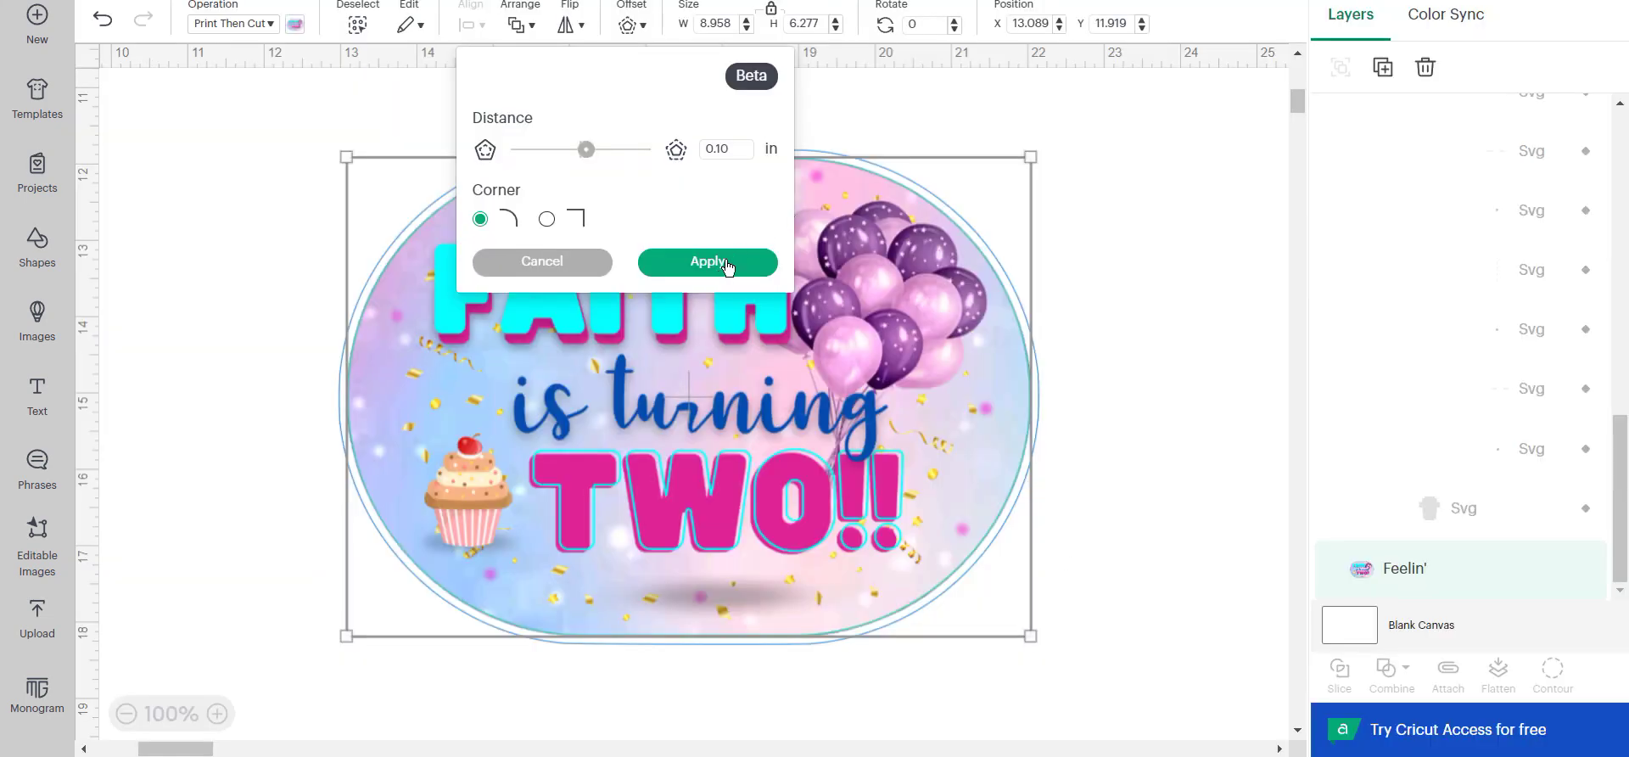
Set the colour of the offset layer behind the label to white.
{"action": "left_click", "coordinate": [725, 262]}
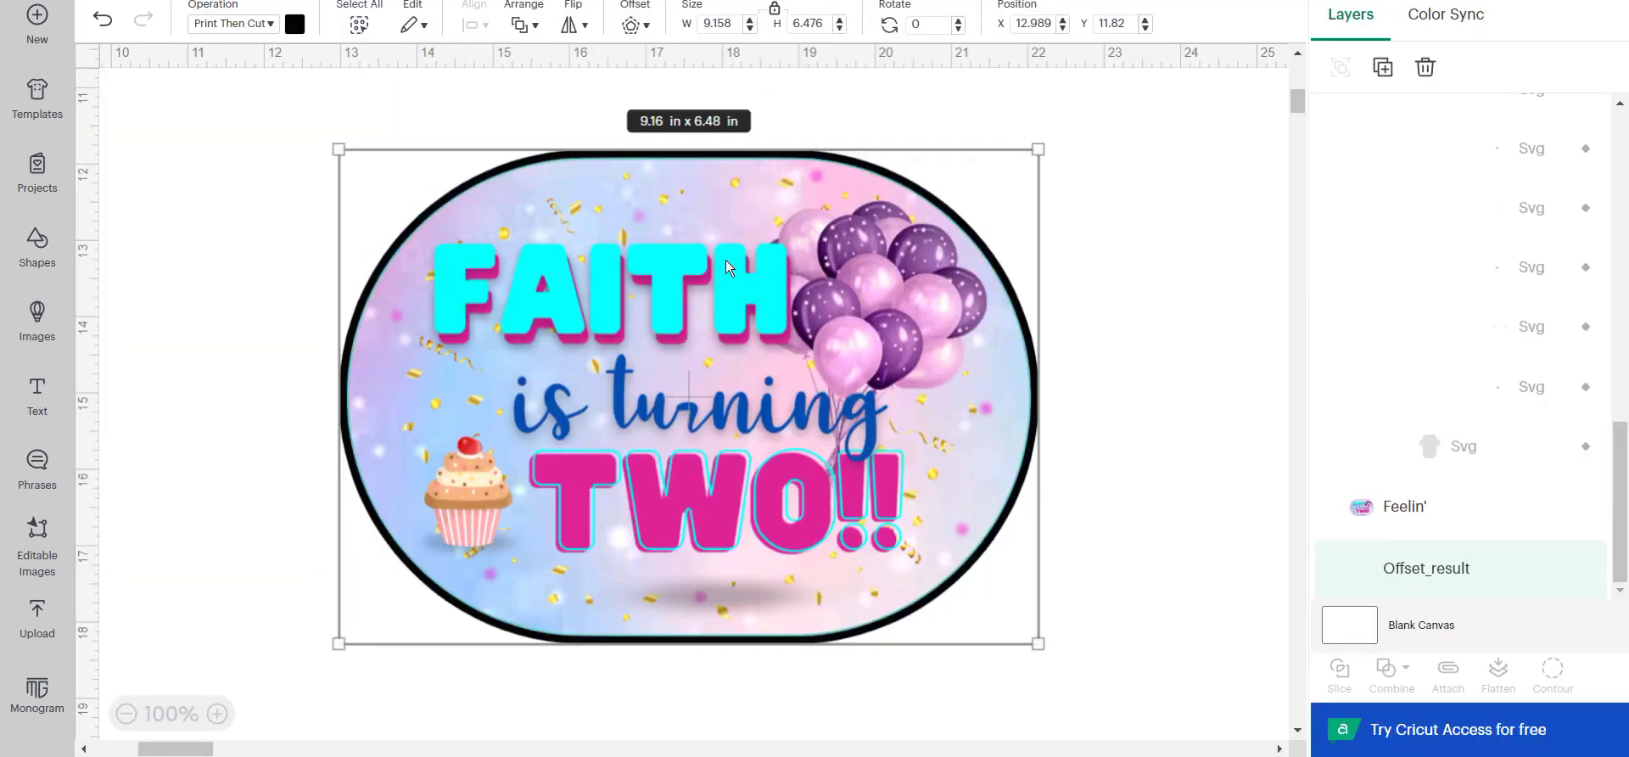
{"action": "left_click", "coordinate": [294, 27]}
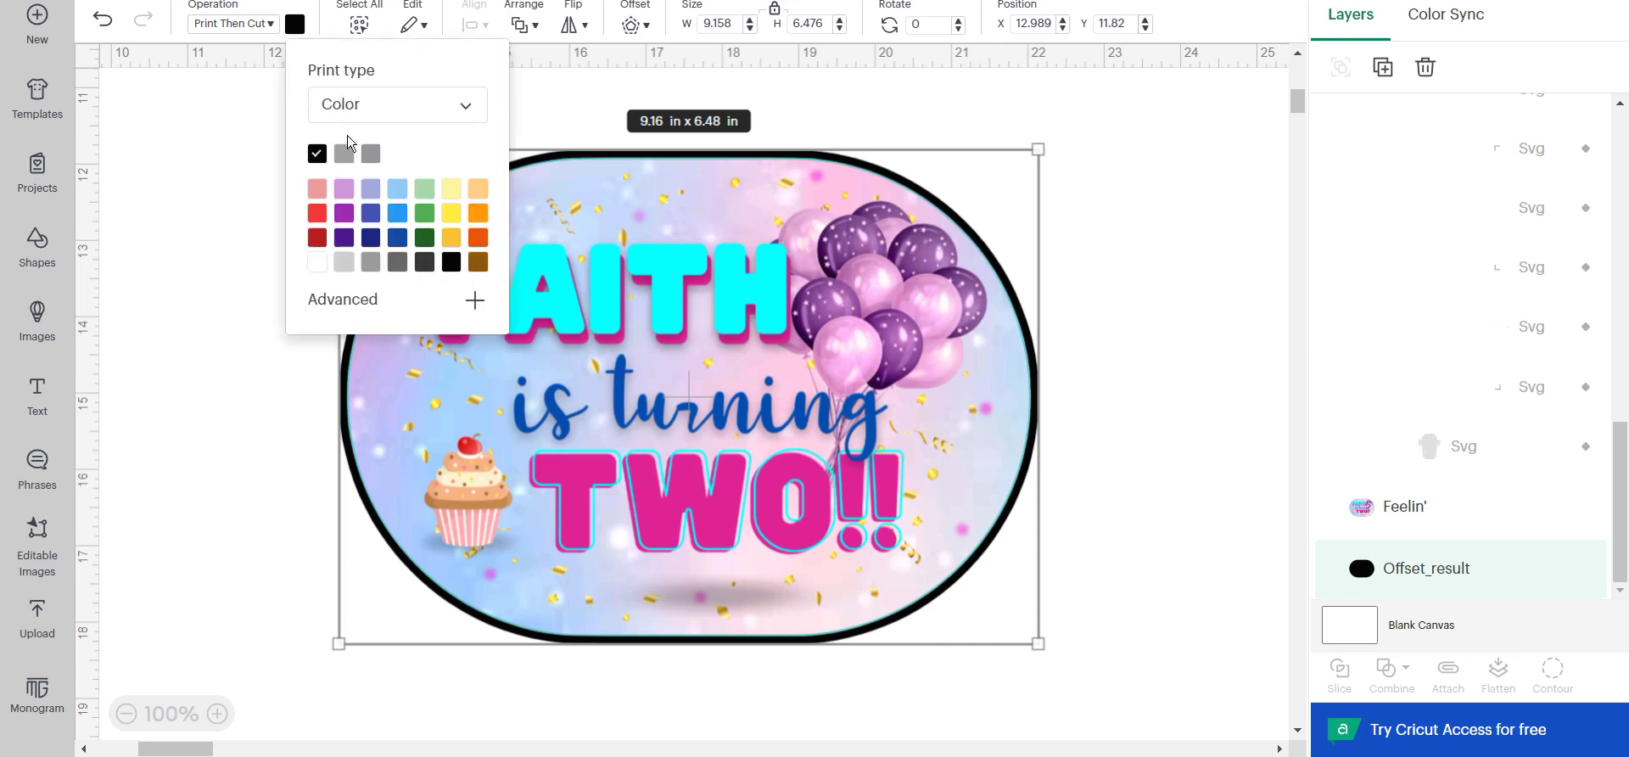
{"action": "left_click", "coordinate": [316, 263]}
{"action": "left_click", "coordinate": [229, 255]}
Flatten the label with its white offset and set the flattened image's width to 3 in.
{"action": "left_click_drag", "start_coordinate": [201, 153], "coordinate": [685, 436]}
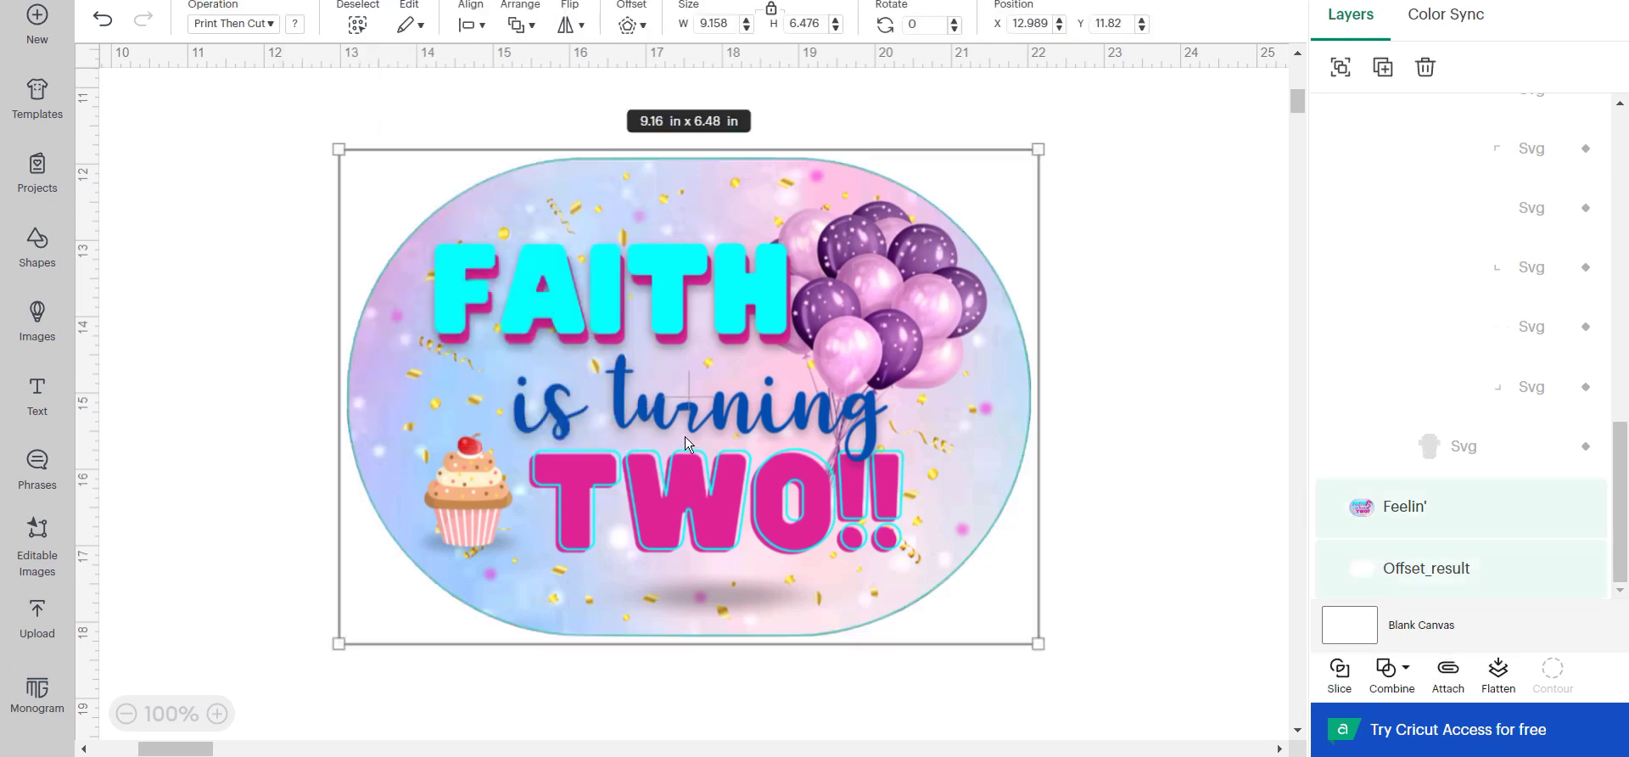
{"action": "left_click", "coordinate": [1484, 674]}
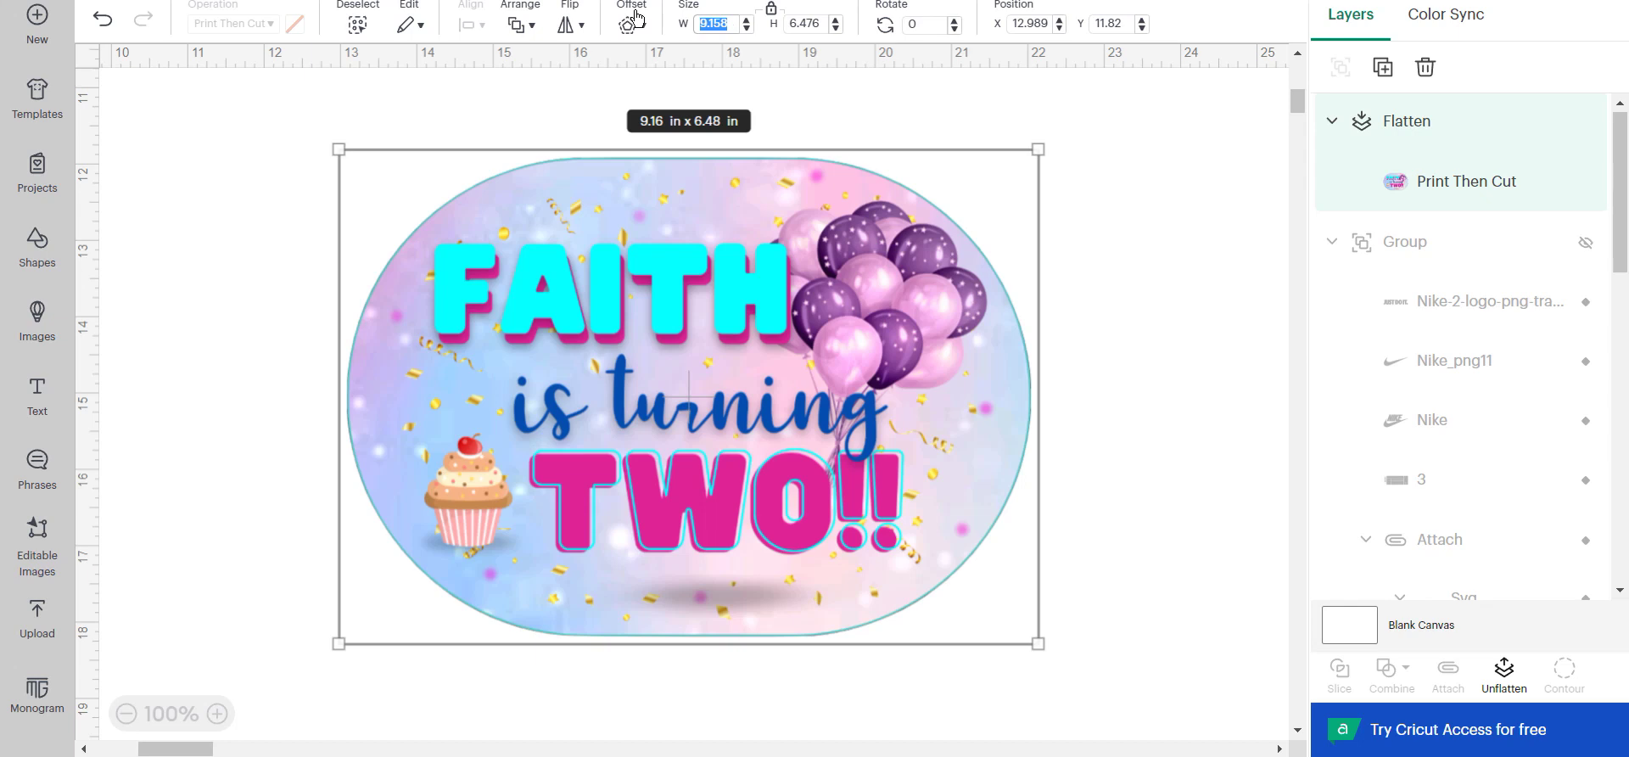
{"action": "type", "text": "3"}
{"action": "key", "text": "Return"}
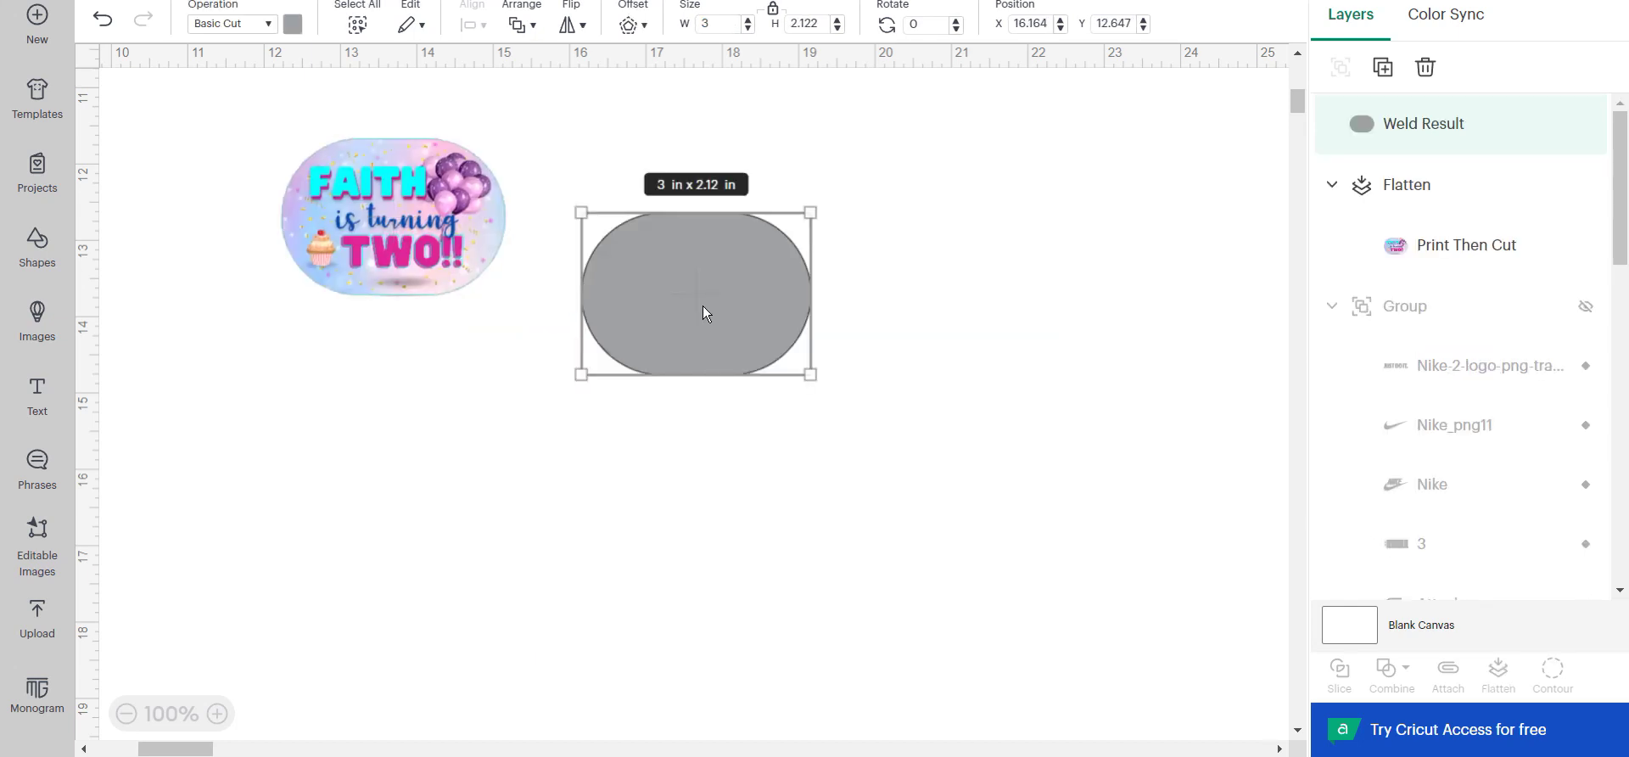
Arrange the printed label and the black rounded backing shape side by side beneath the size text.
{"action": "left_click_drag", "start_coordinate": [702, 312], "coordinate": [874, 338]}
{"action": "left_click", "coordinate": [312, 225]}
{"action": "left_click", "coordinate": [753, 313]}
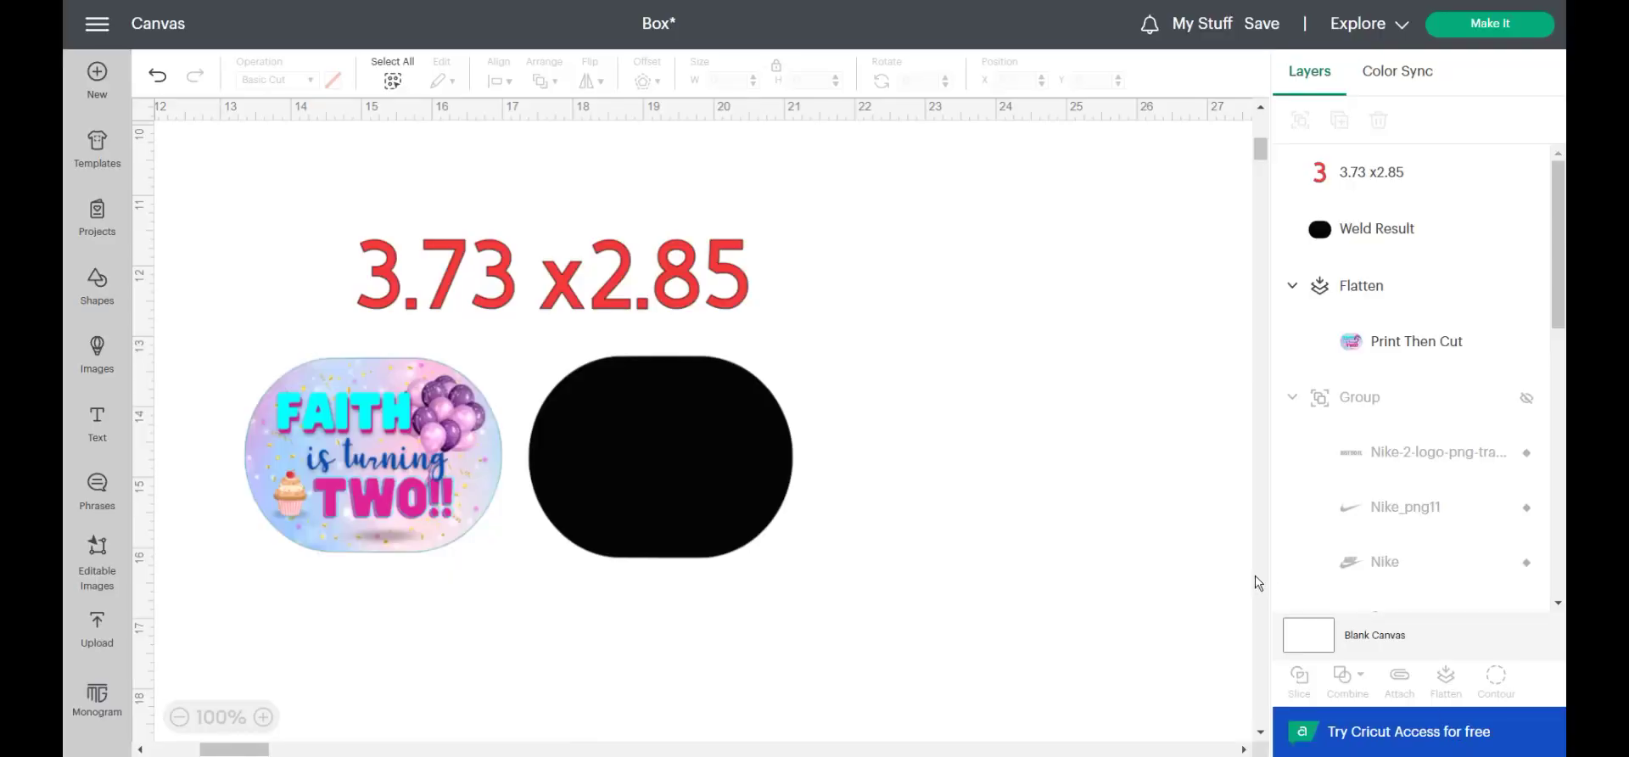
{"action": "left_click_drag", "start_coordinate": [660, 472], "coordinate": [686, 463]}
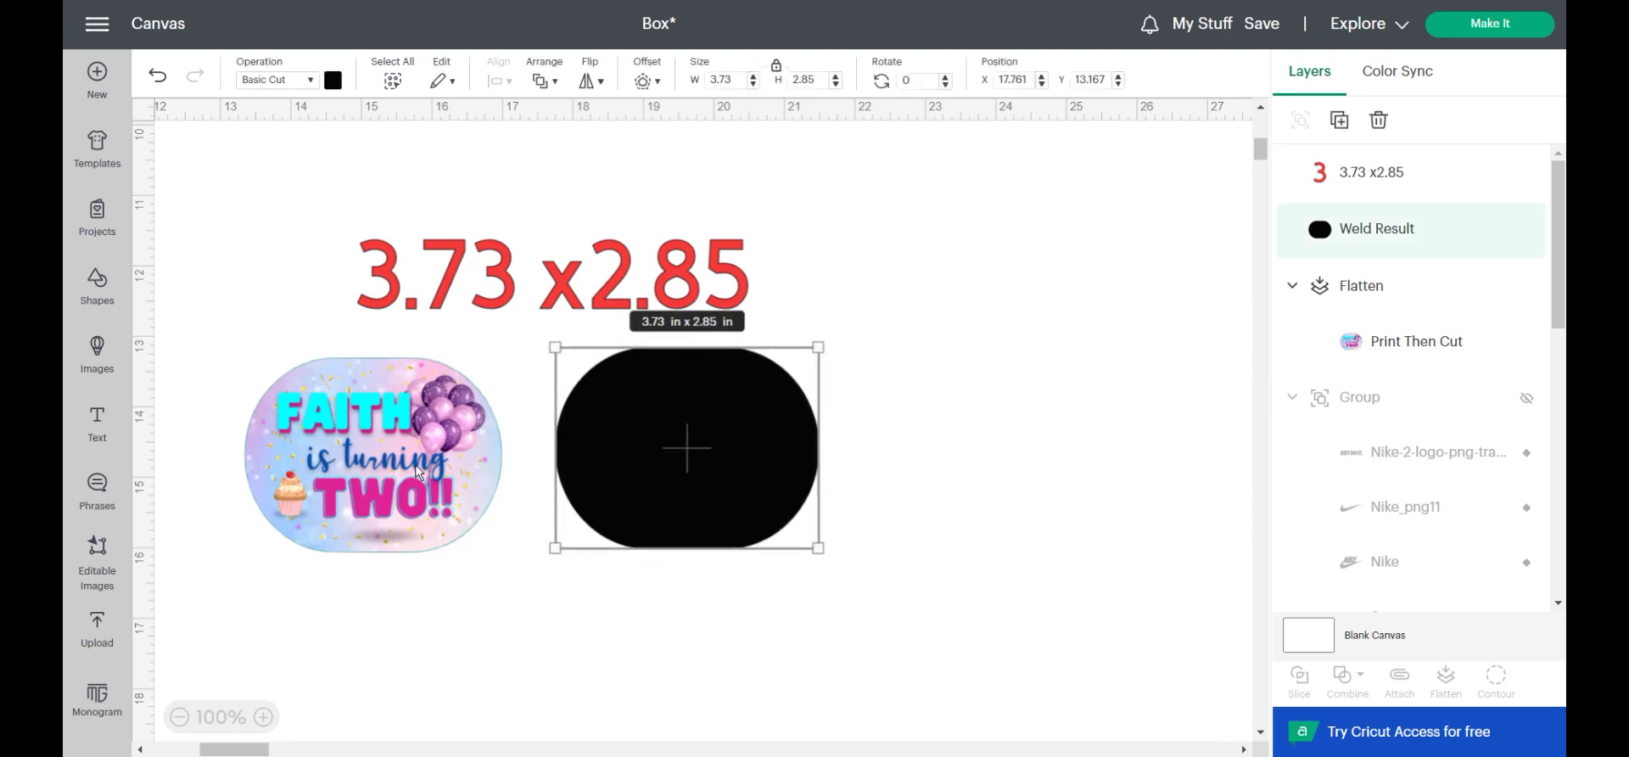
{"action": "left_click_drag", "start_coordinate": [398, 472], "coordinate": [434, 473]}
{"action": "left_click", "coordinate": [659, 456]}
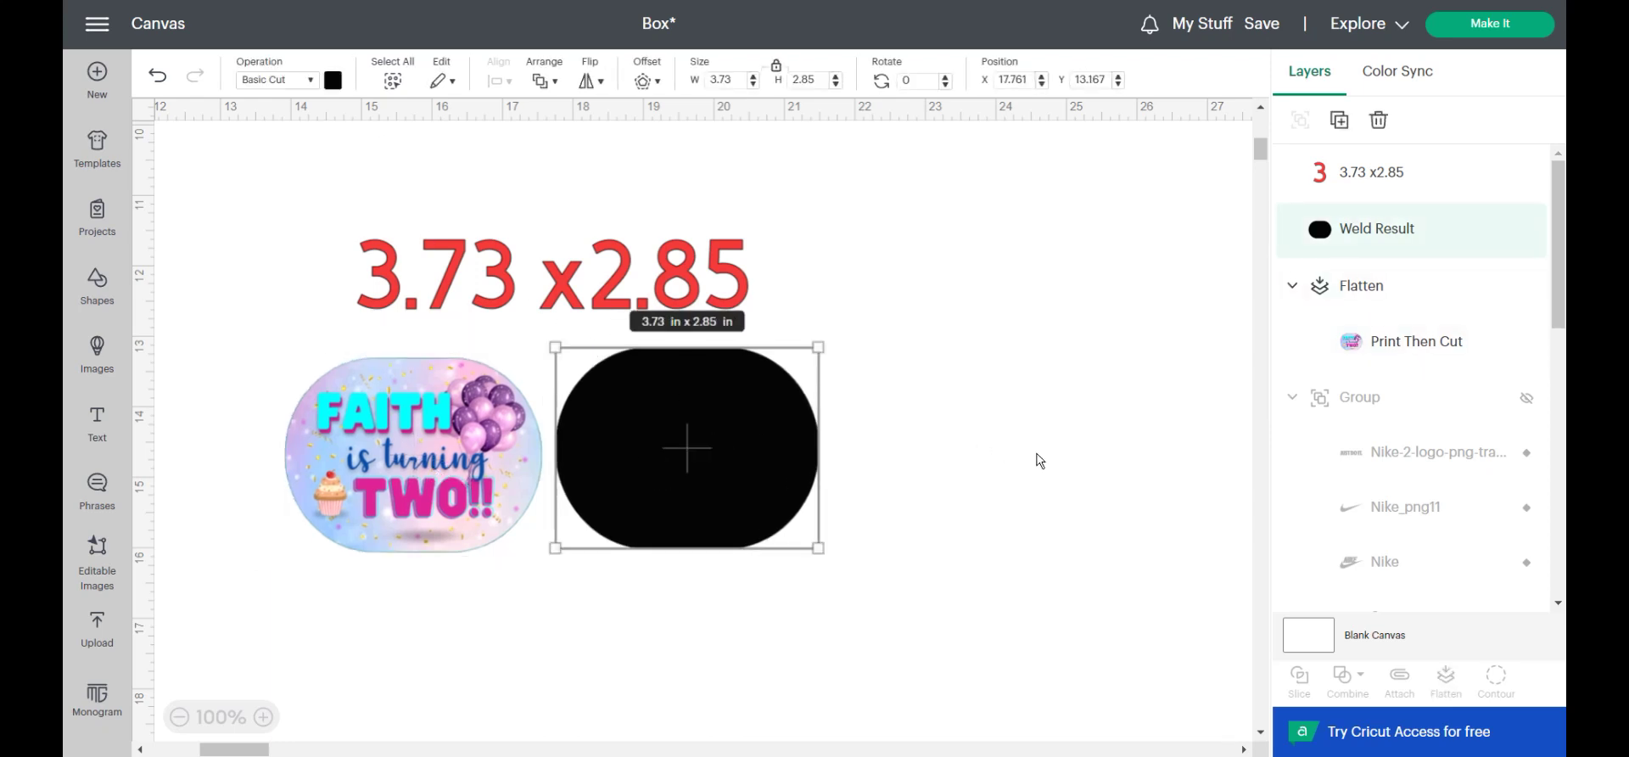
{"action": "left_click", "coordinate": [891, 457]}
{"action": "left_click", "coordinate": [445, 454]}
{"action": "left_click", "coordinate": [669, 453]}
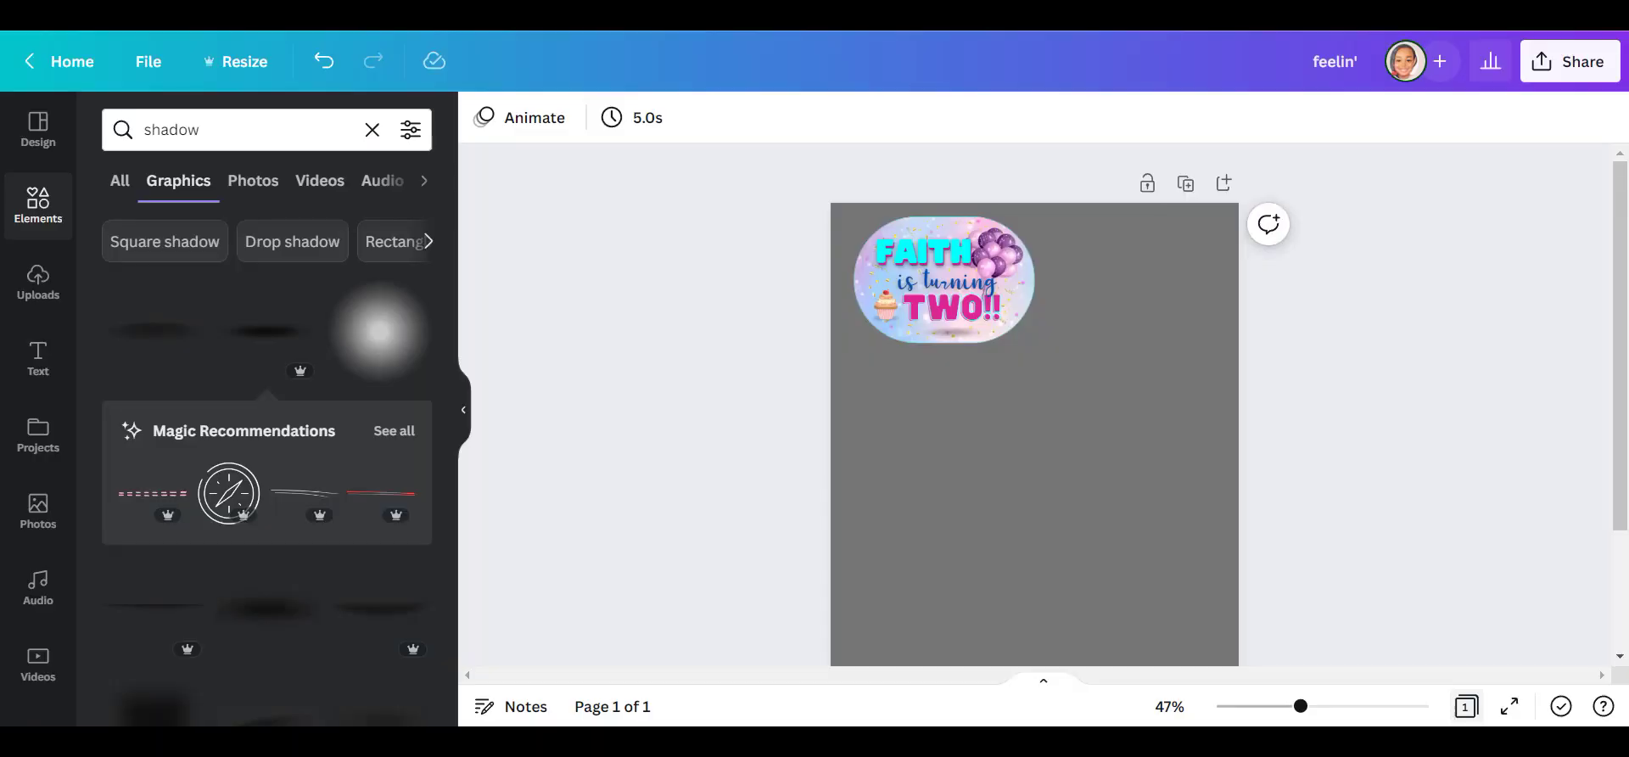
Switch to the label design in Canva, duplicate the birthday label and place the copy beside the original on the same row.
{"action": "left_click_drag", "start_coordinate": [814, 168], "coordinate": [1035, 343]}
{"action": "left_click", "coordinate": [636, 320]}
{"action": "left_click_drag", "start_coordinate": [721, 269], "coordinate": [1123, 306]}
{"action": "left_click", "coordinate": [908, 396]}
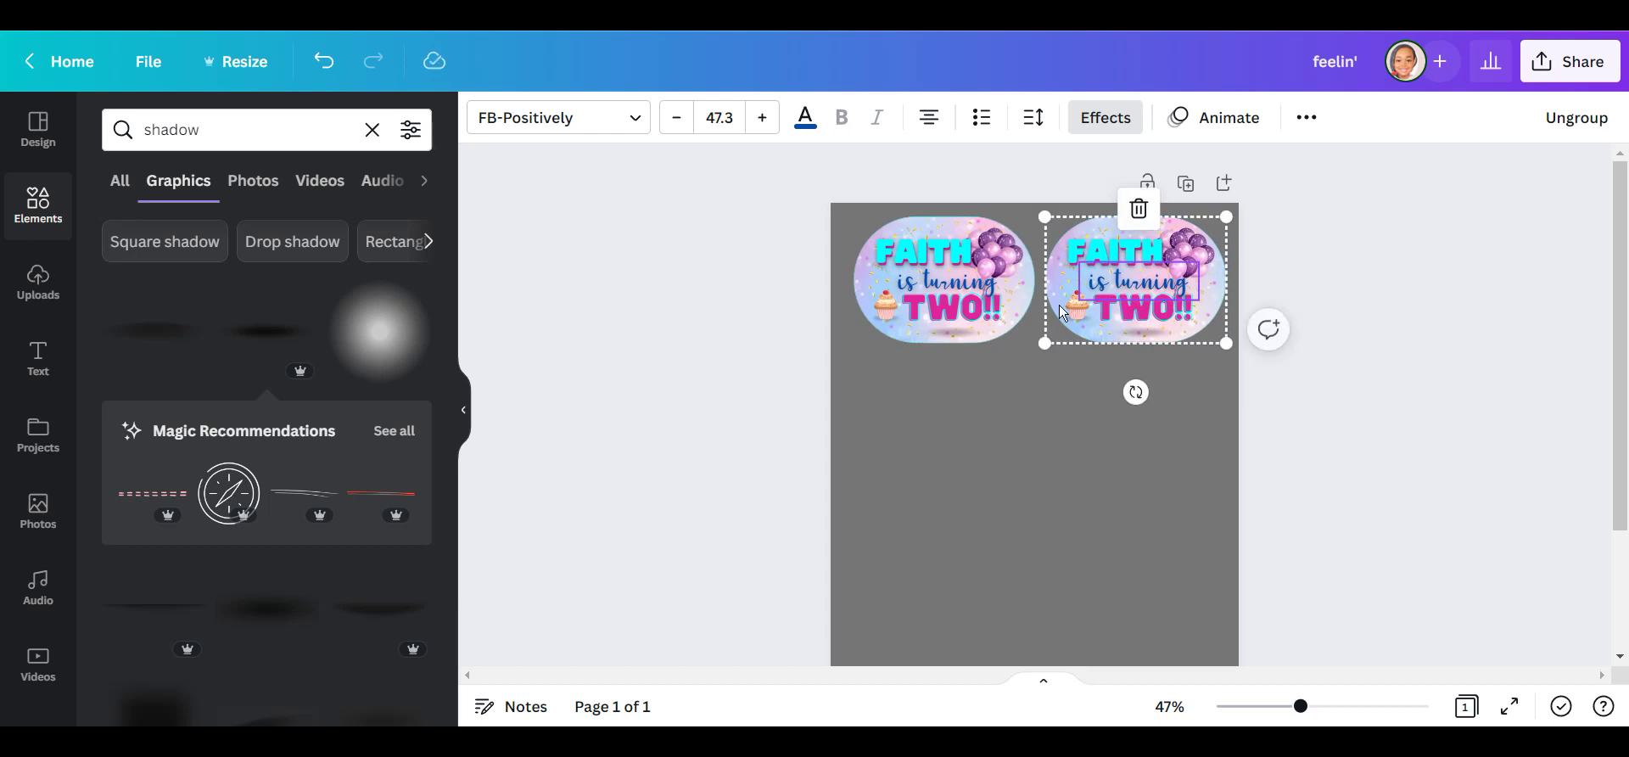
Duplicate the pair of labels twice, adding a second and a third row below it with equal spacing.
{"action": "left_click", "coordinate": [680, 276]}
{"action": "left_click_drag", "start_coordinate": [700, 272], "coordinate": [1266, 323]}
{"action": "left_click", "coordinate": [1003, 396]}
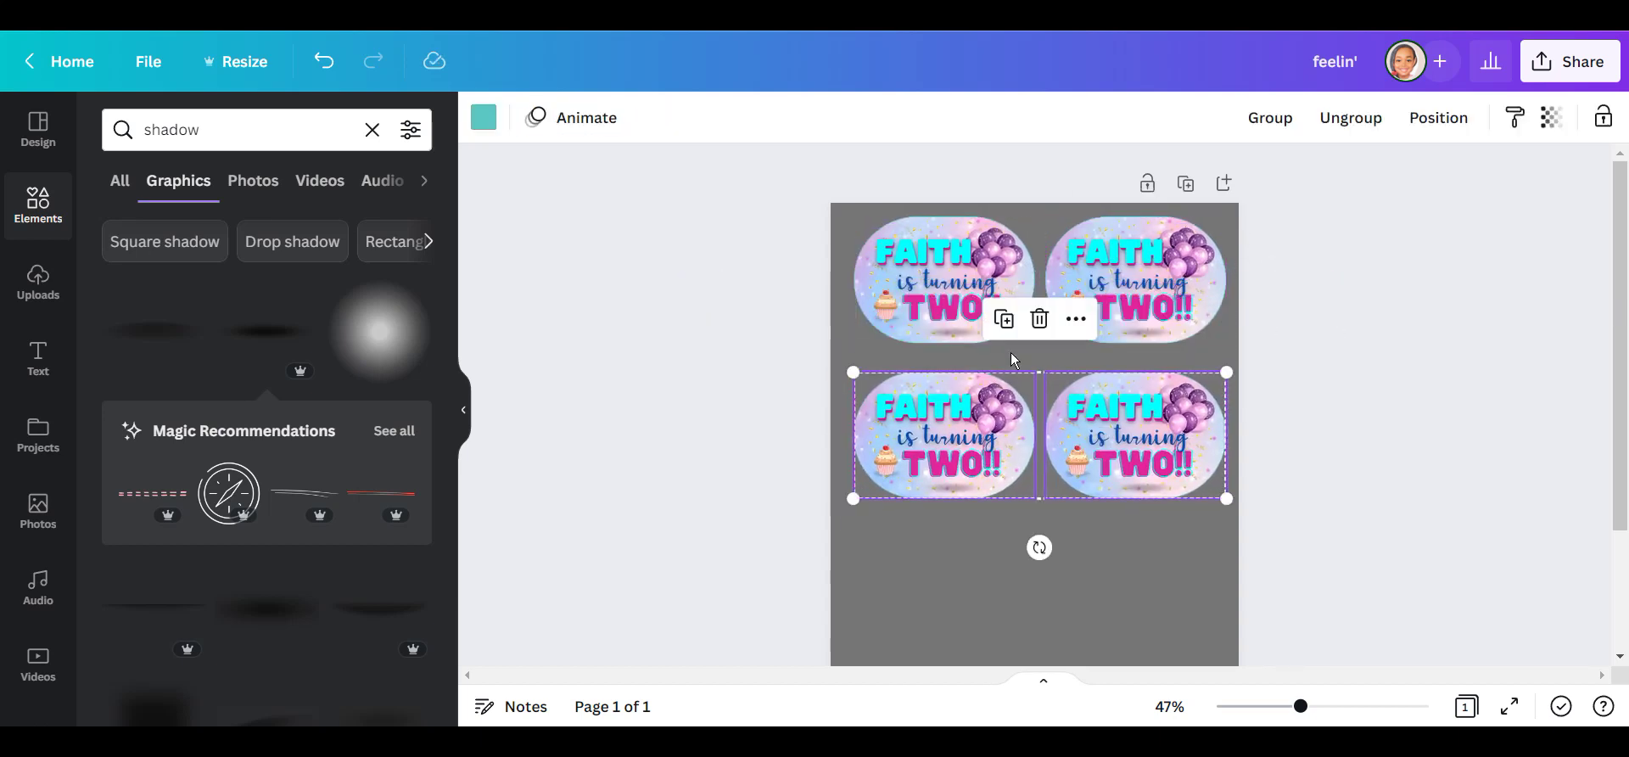
{"action": "key", "text": "ctrl+d"}
Set up the six-label sheet for download with PDF Print as the file type.
{"action": "left_click", "coordinate": [1568, 52]}
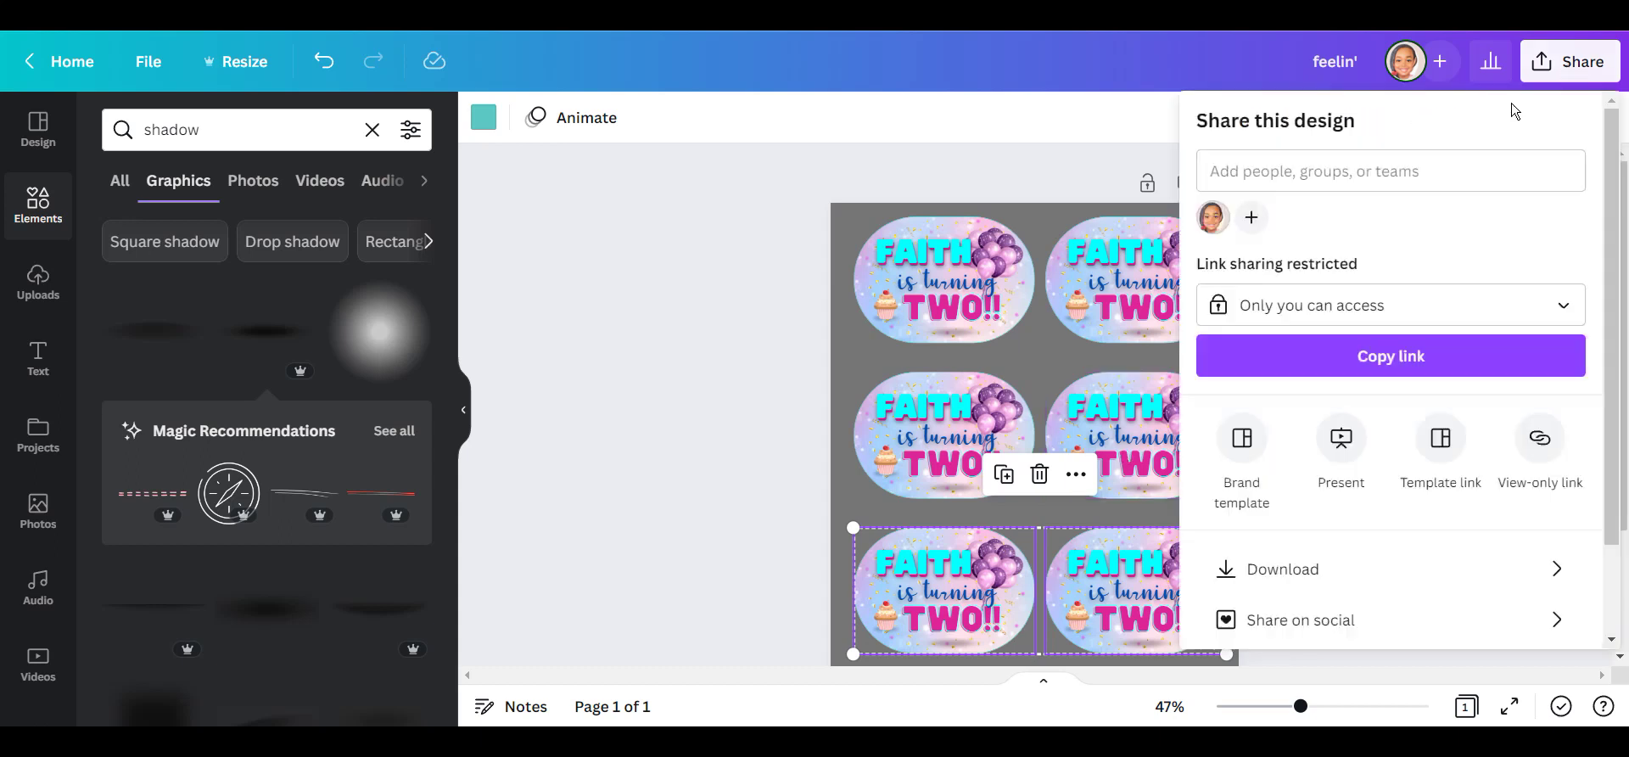
{"action": "left_click", "coordinate": [1315, 569]}
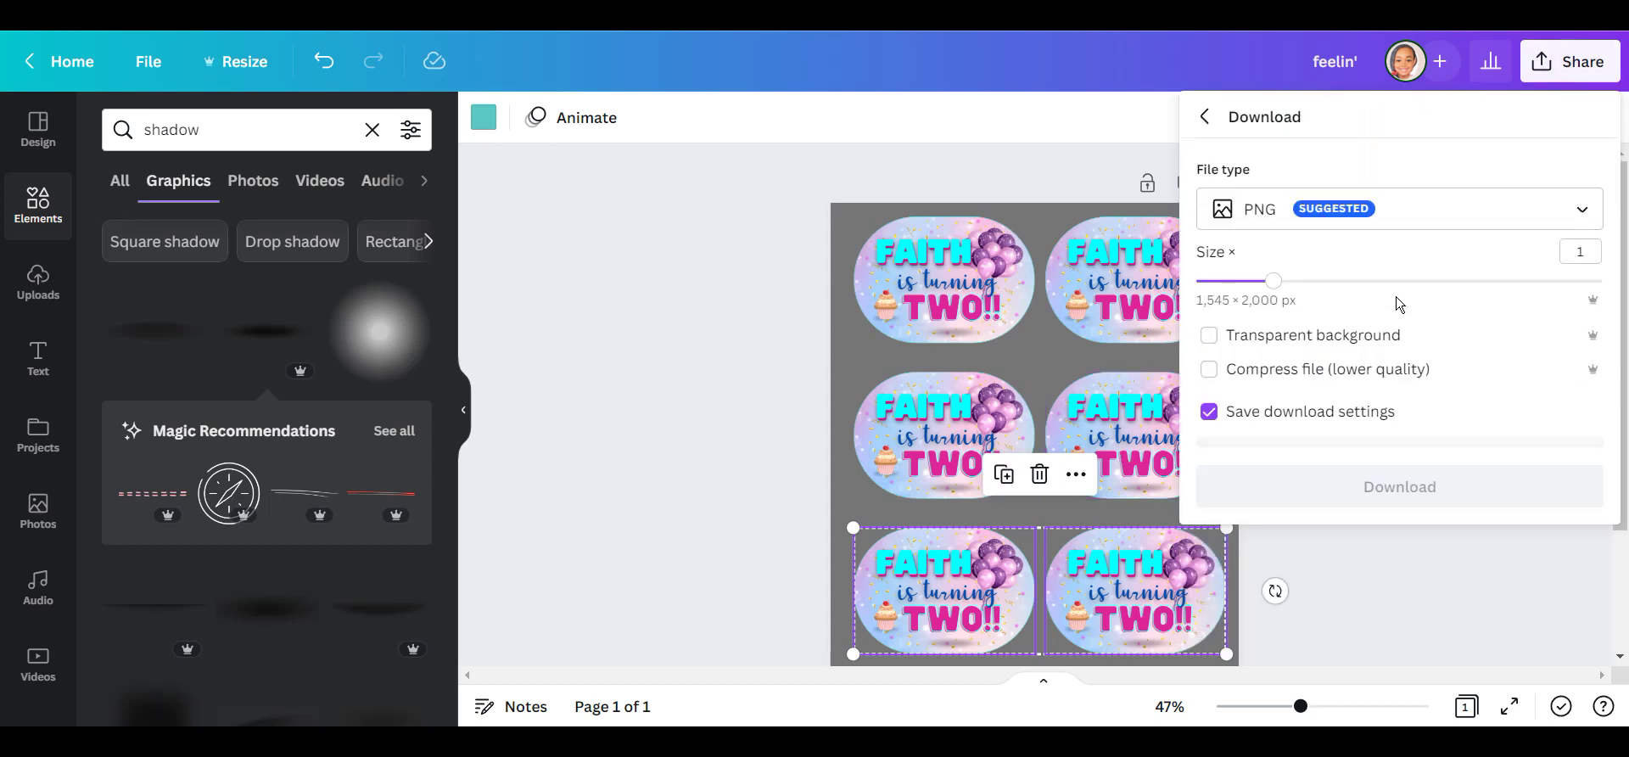
{"action": "left_click", "coordinate": [1357, 210]}
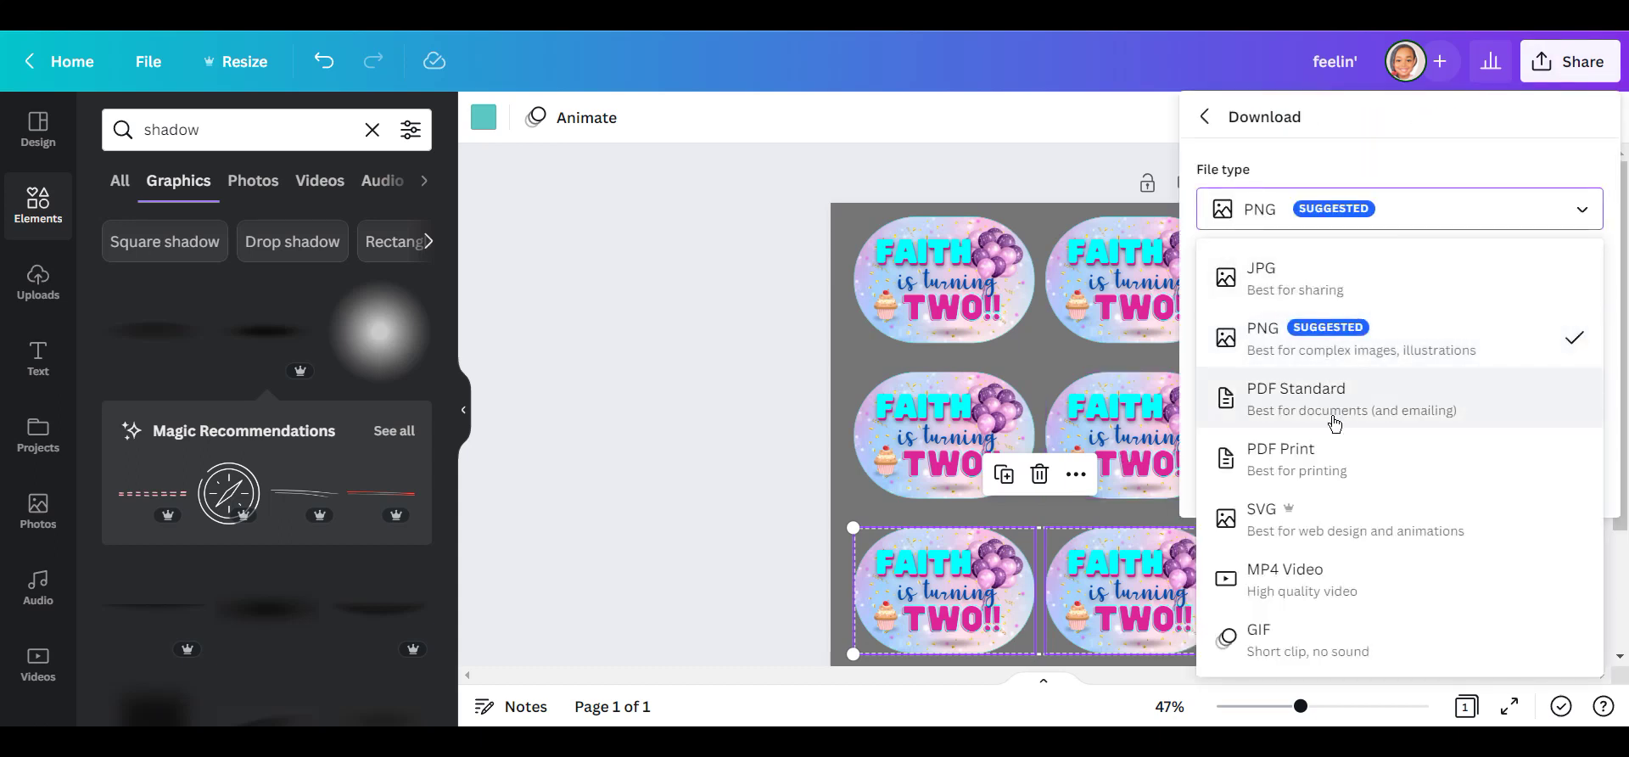
{"action": "left_click", "coordinate": [1328, 458]}
{"action": "left_click", "coordinate": [1334, 503]}
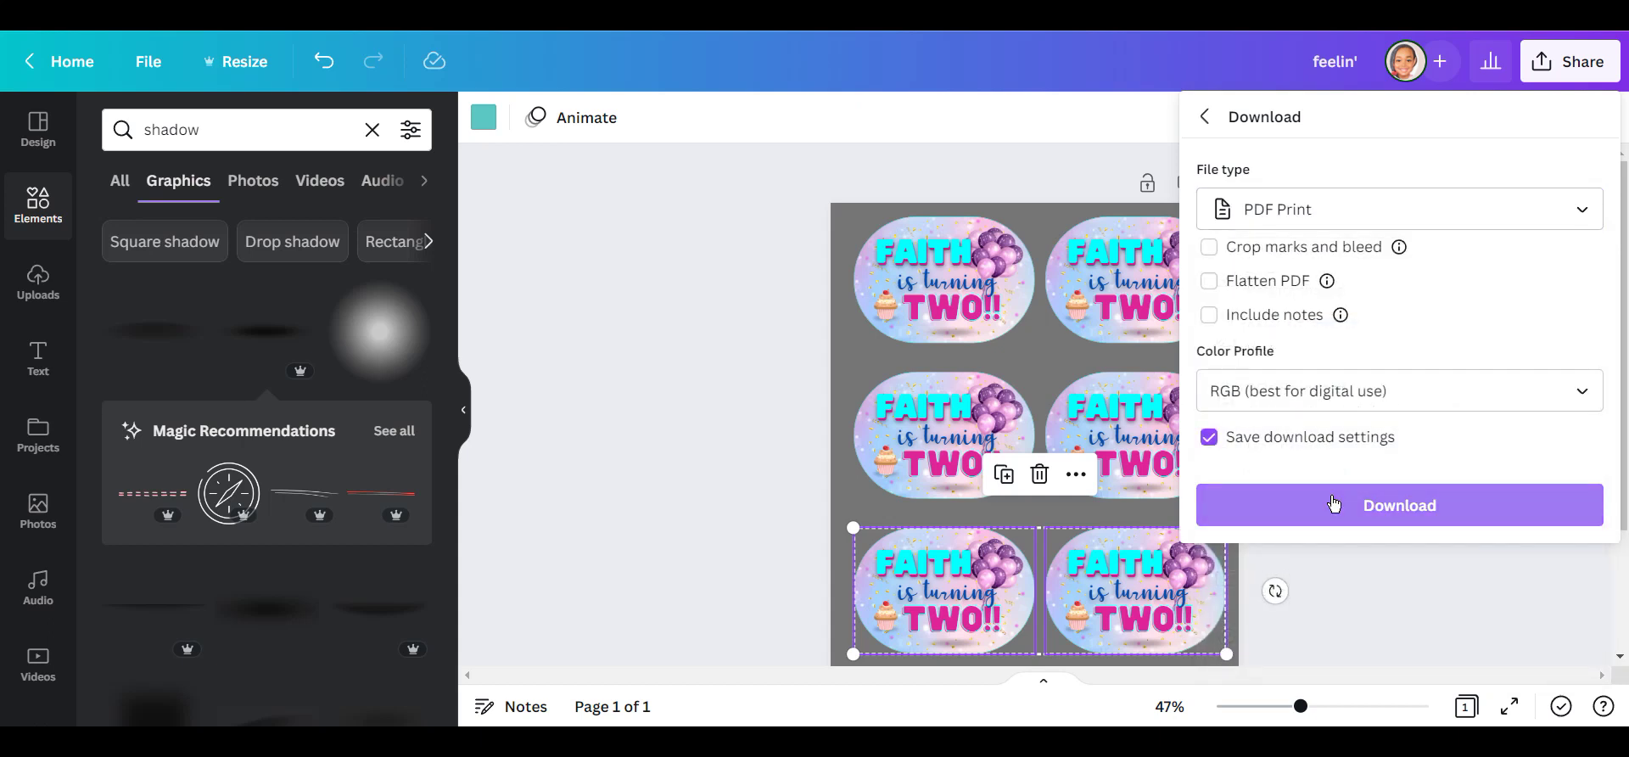
{"action": "left_click", "coordinate": [1272, 577]}
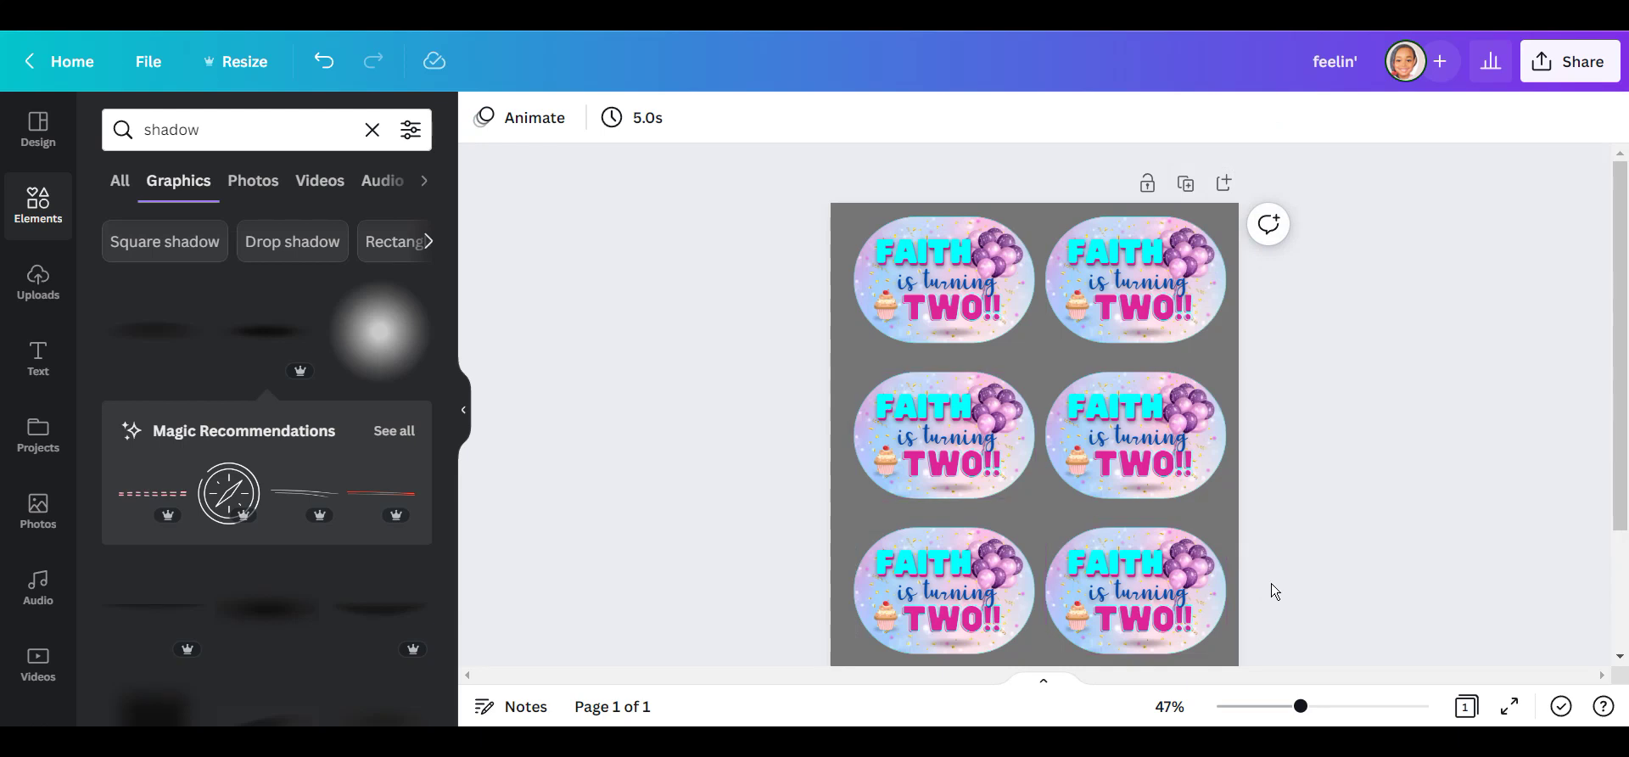
Delete the four labels in the second and third rows and select the remaining duplicate in the first row.
{"action": "left_click_drag", "start_coordinate": [1288, 648], "coordinate": [867, 408]}
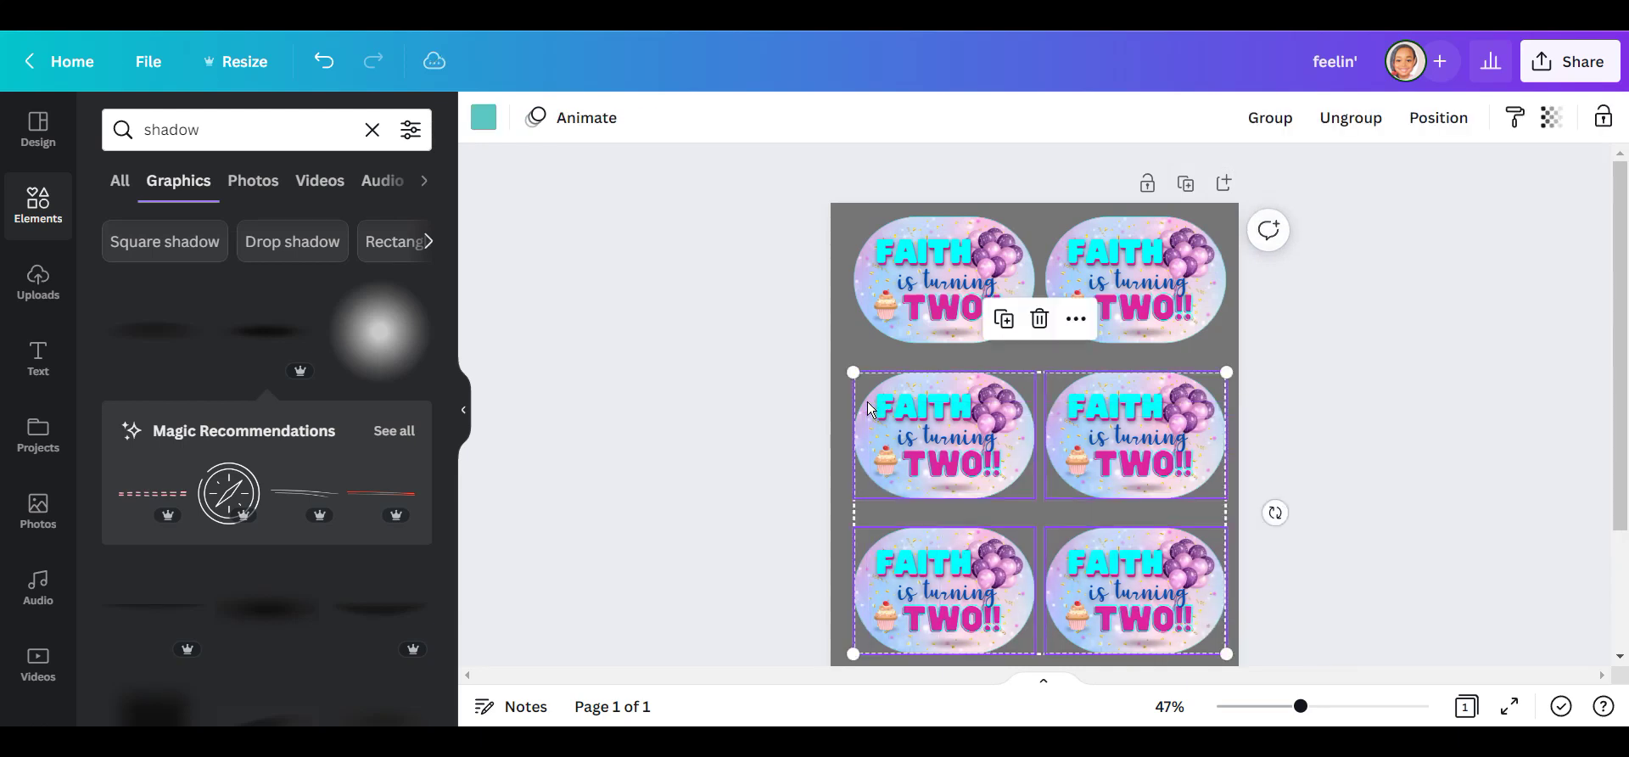
{"action": "key", "text": "Delete"}
{"action": "left_click_drag", "start_coordinate": [1494, 552], "coordinate": [1138, 259]}
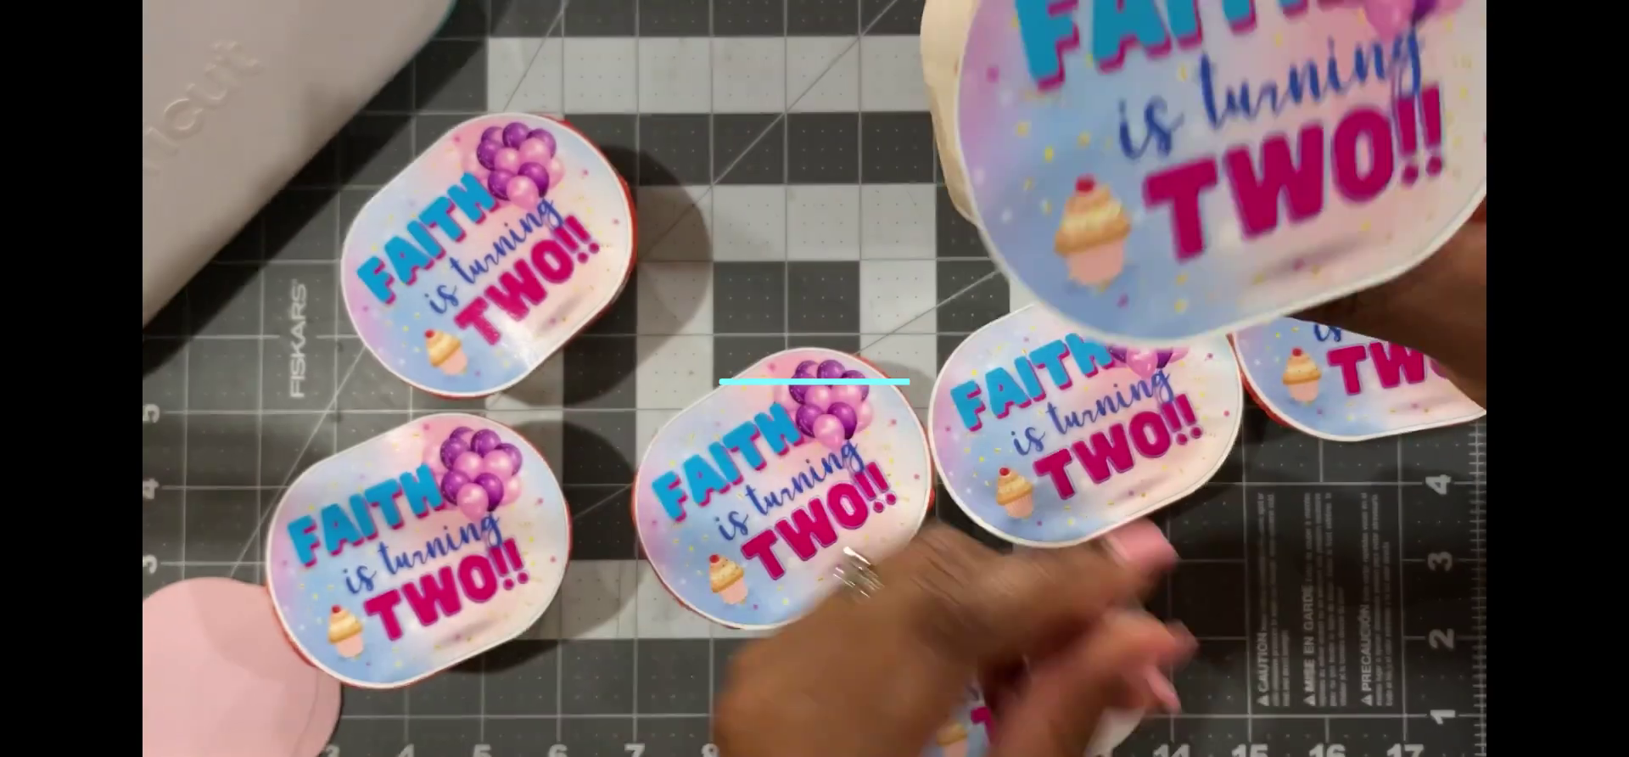